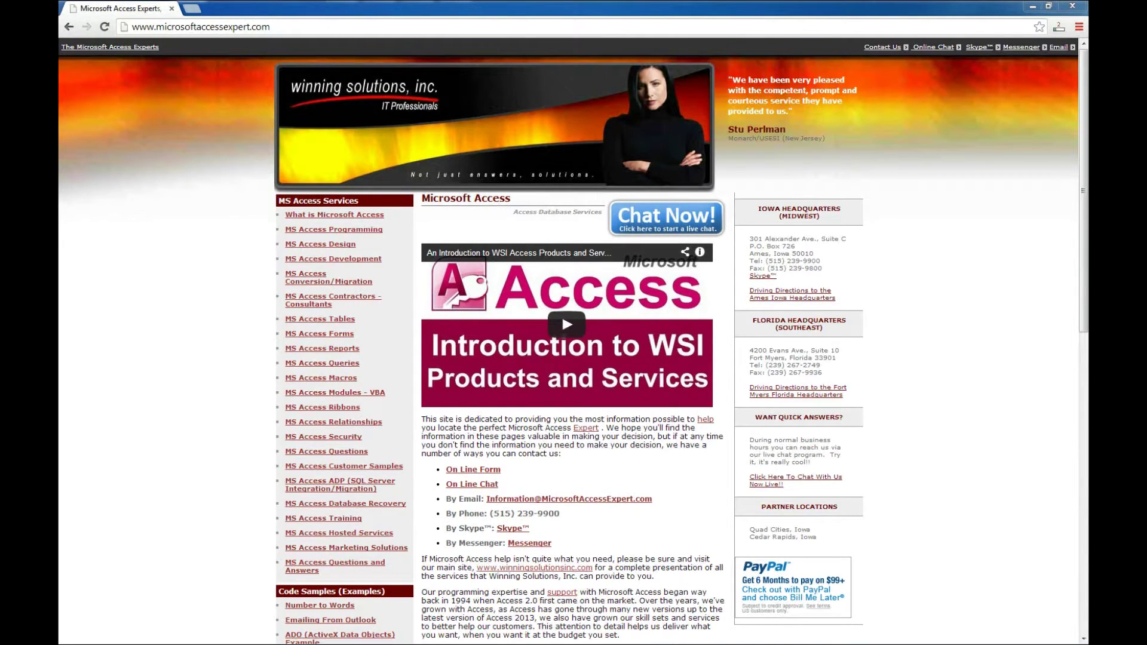
- Scroll the Access Expert sidebar and open the Database Templates page
scroll(574, 340, "down", 9)
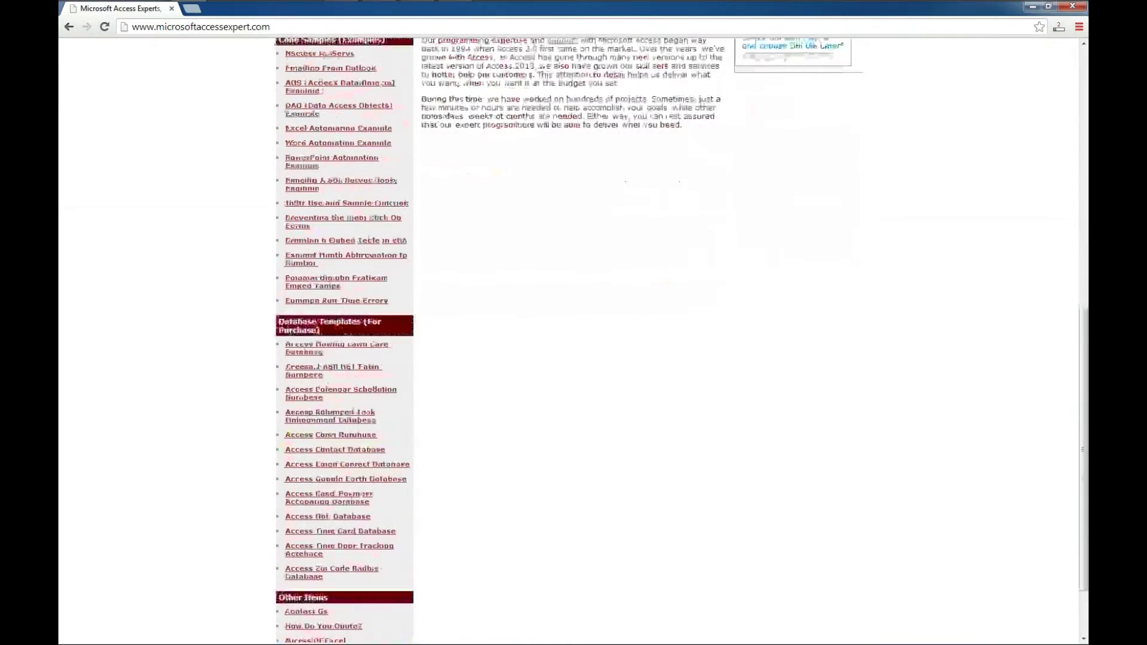
scroll(574, 340, "down", 1)
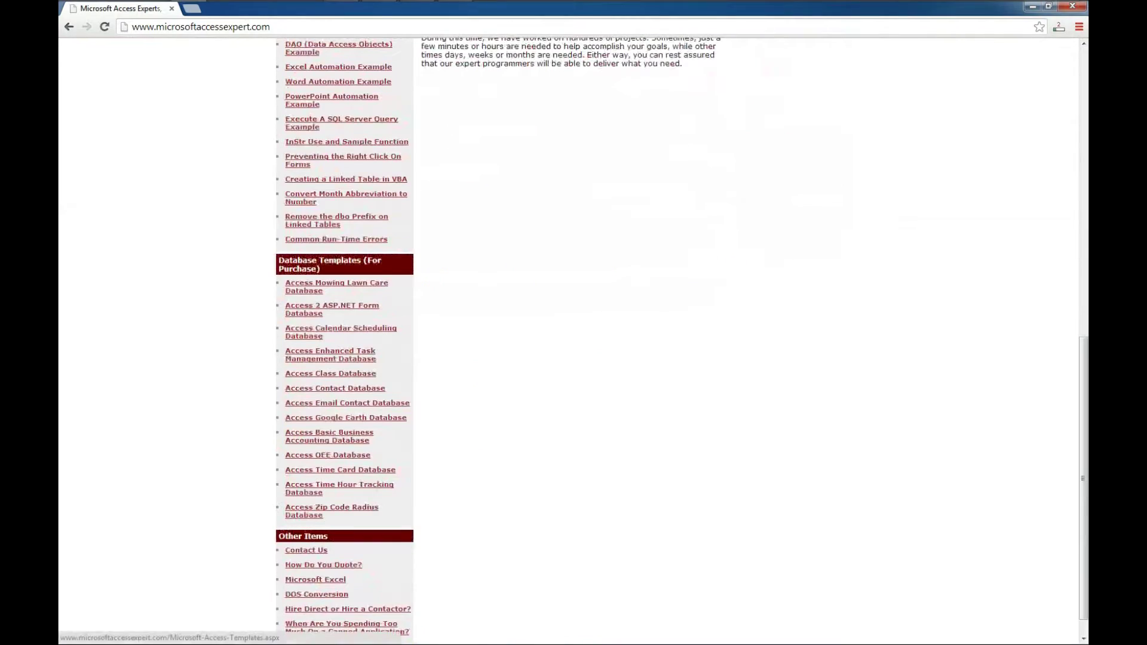
left_click(329, 264)
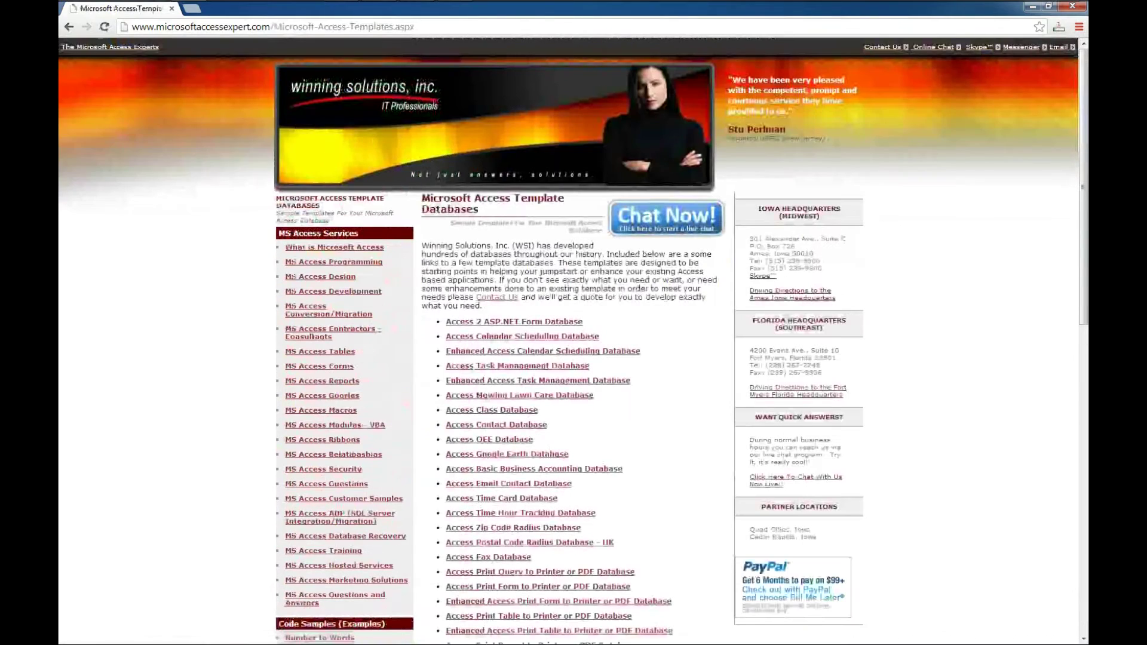
- Browse the template list and open the Microsoft Access OEE Database page
scroll(526, 152, "down", 2)
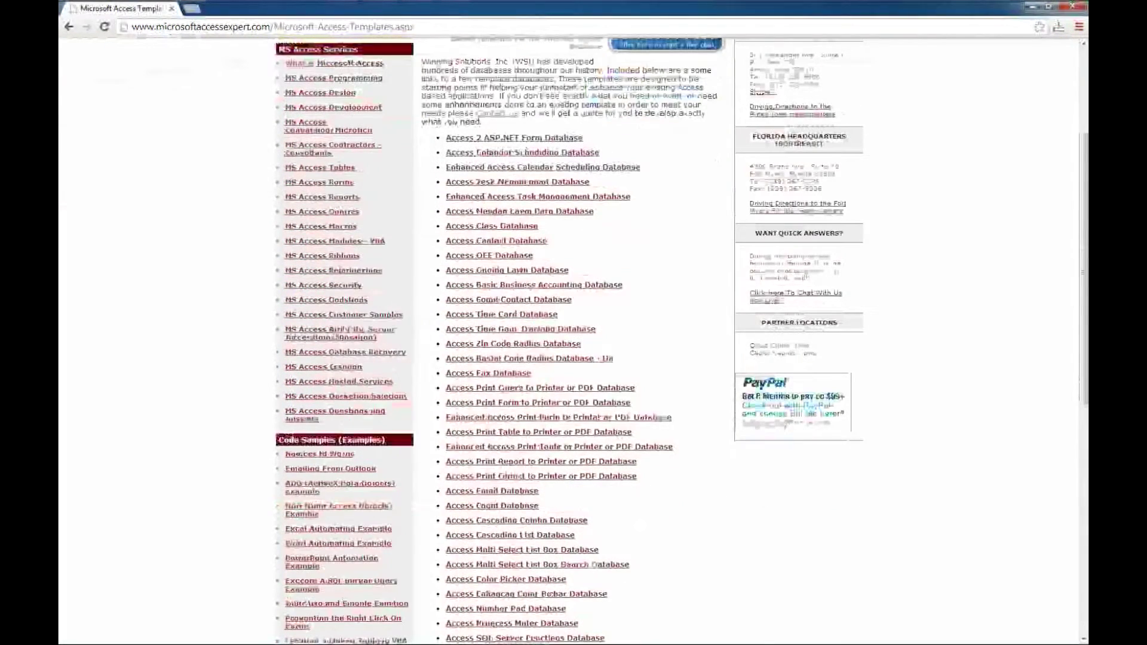
scroll(526, 153, "down", 4)
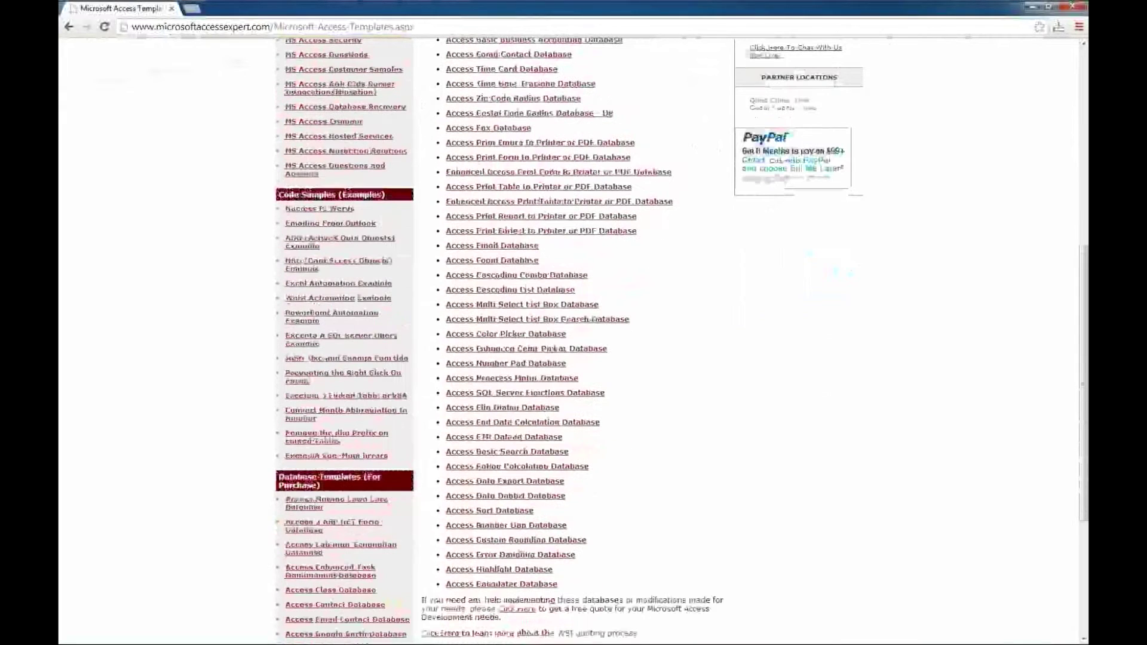
scroll(574, 341, "up", 2)
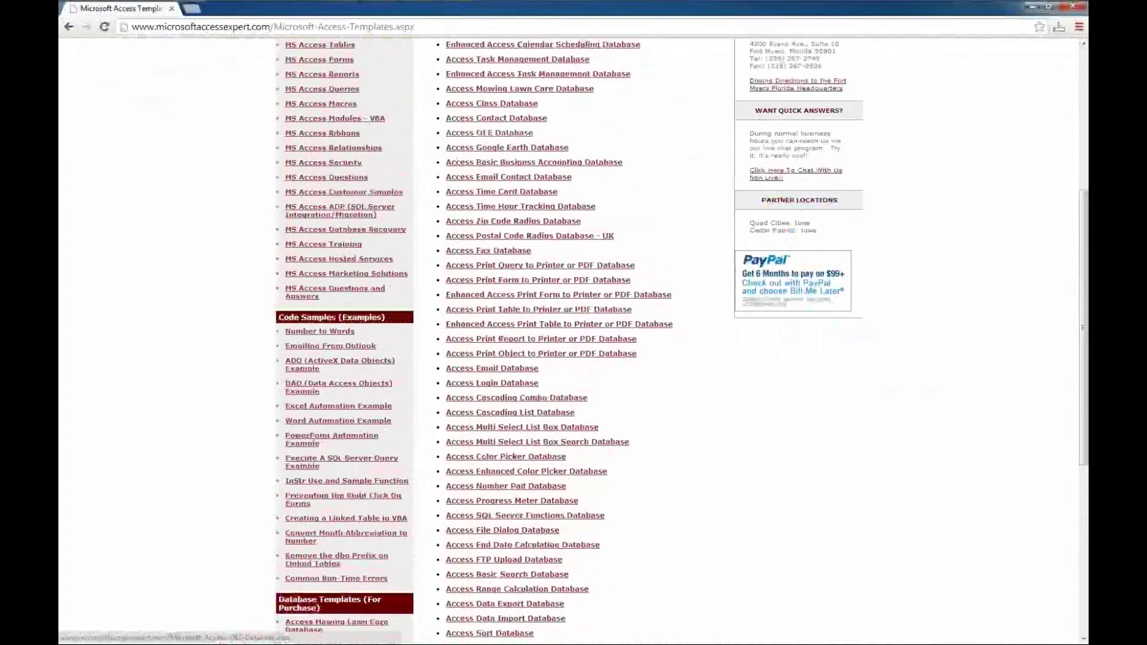
left_click(490, 133)
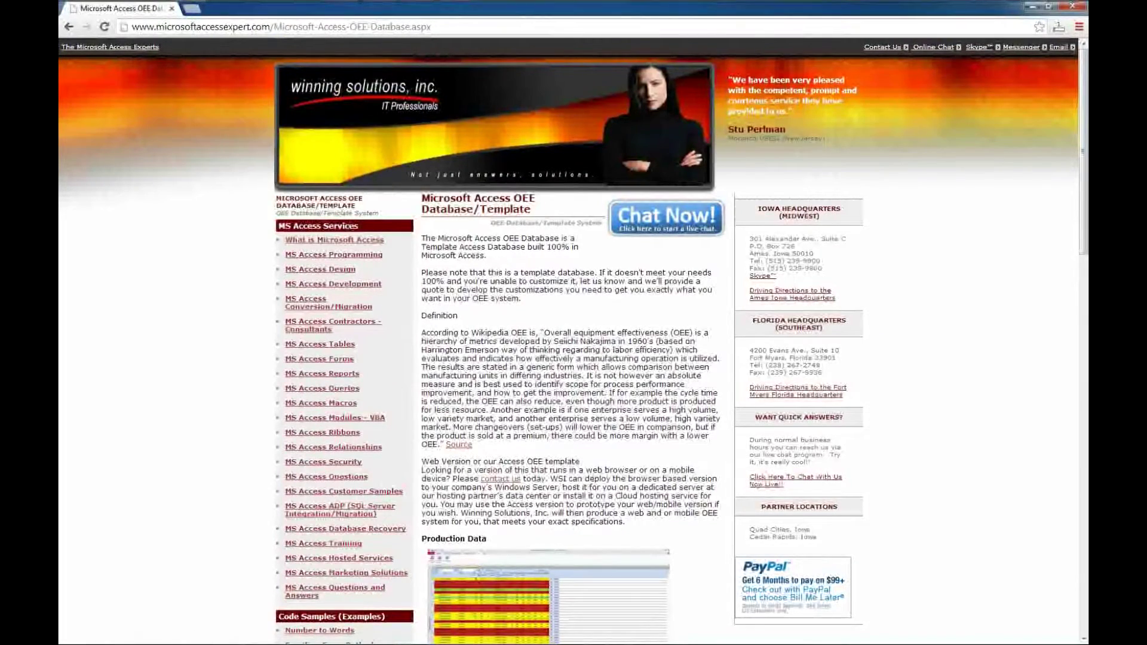
- Scroll the OEE Database page's screenshots and view Dashboard.JPG full-size, then close it
scroll(573, 335, "down", 2)
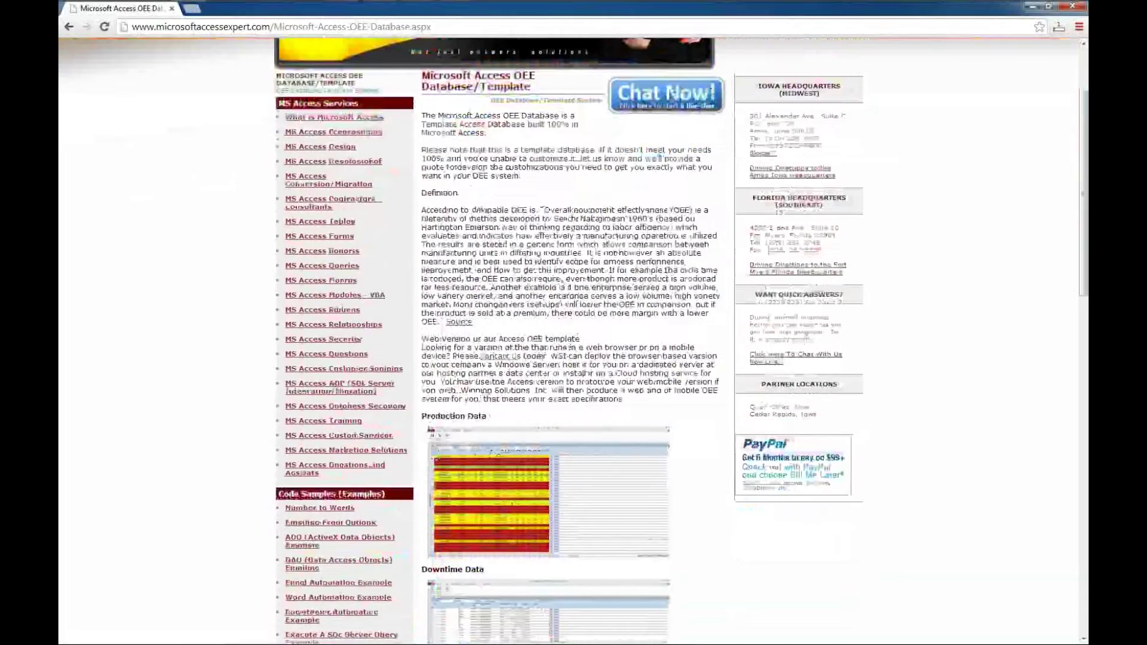
scroll(573, 335, "down", 1)
scroll(573, 335, "down", 2)
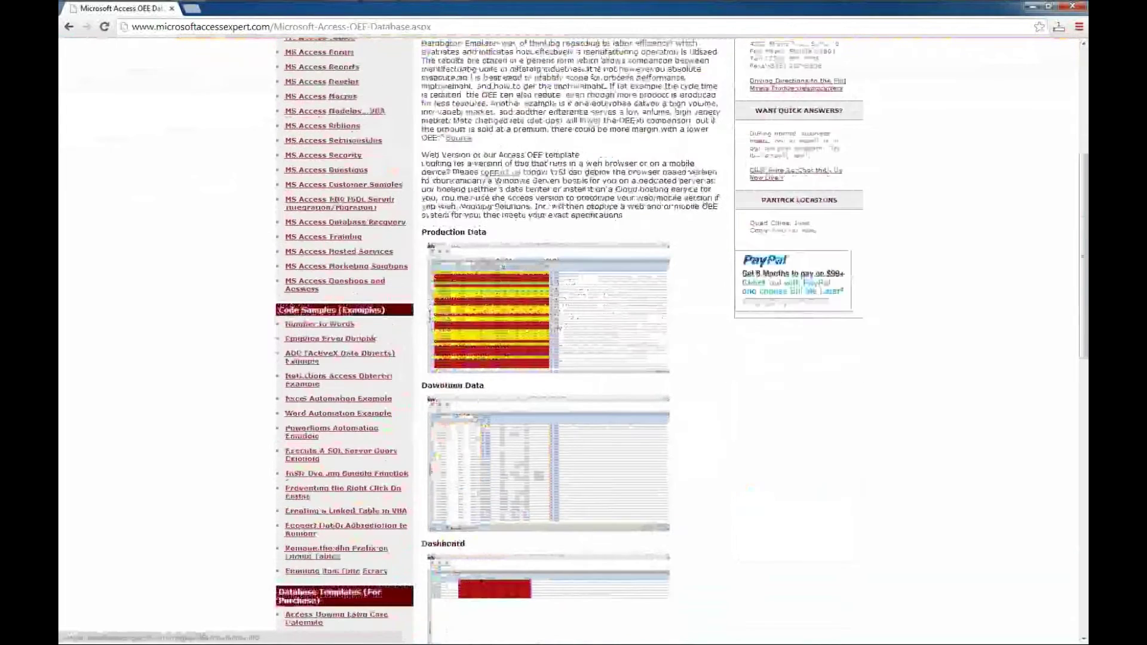
scroll(573, 334, "down", 2)
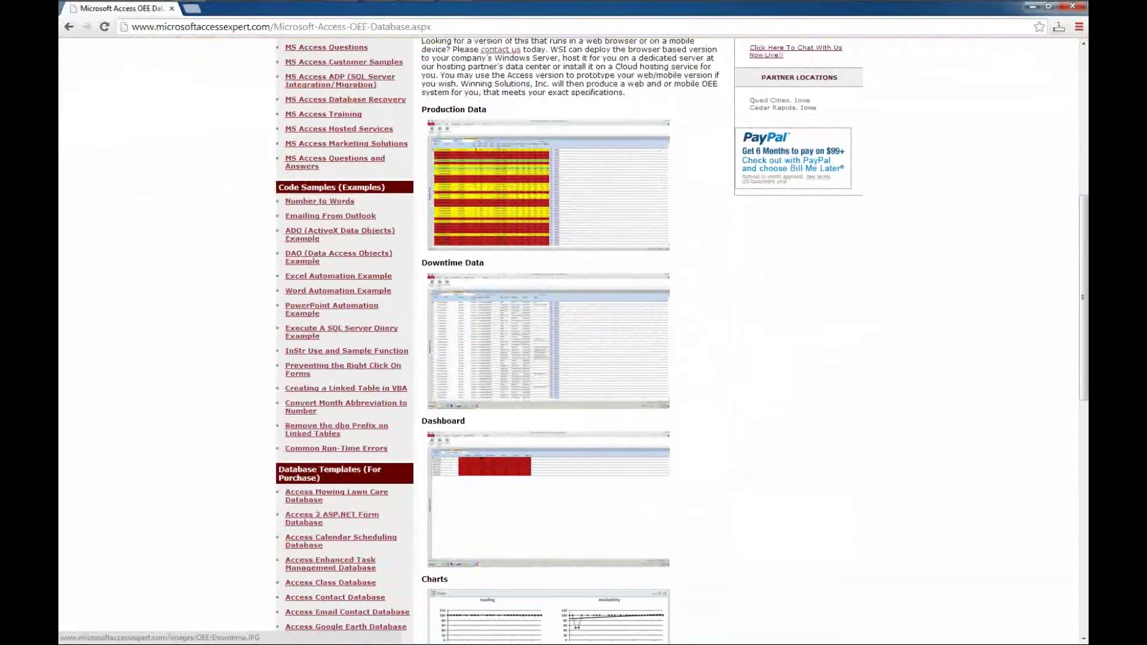
scroll(573, 335, "down", 2)
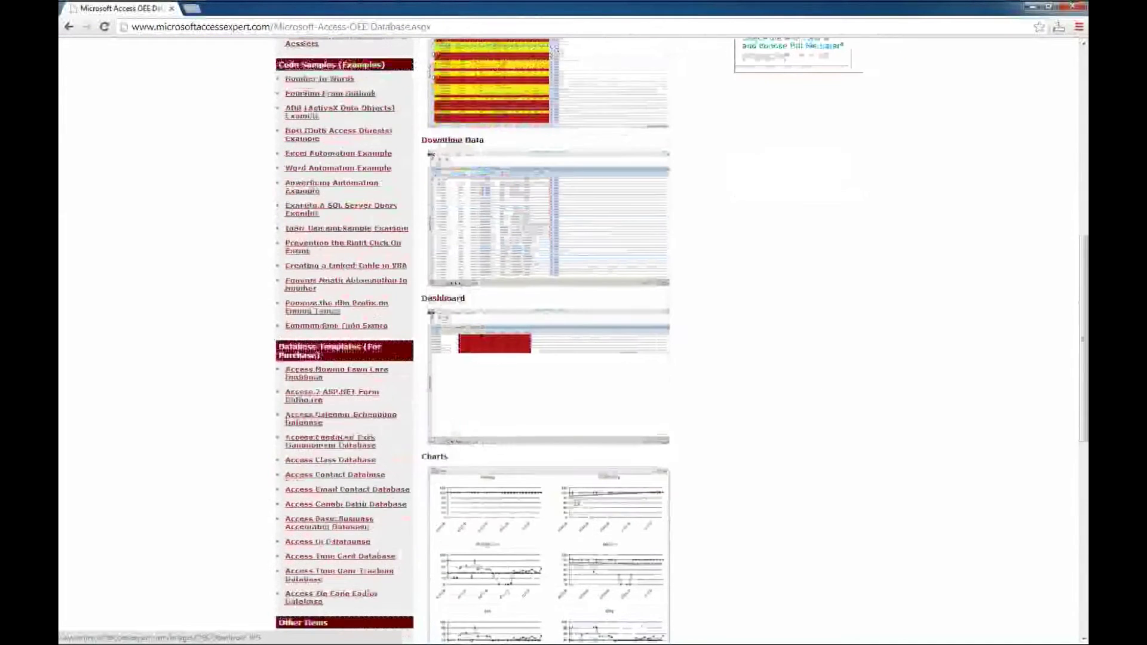
left_click(549, 376)
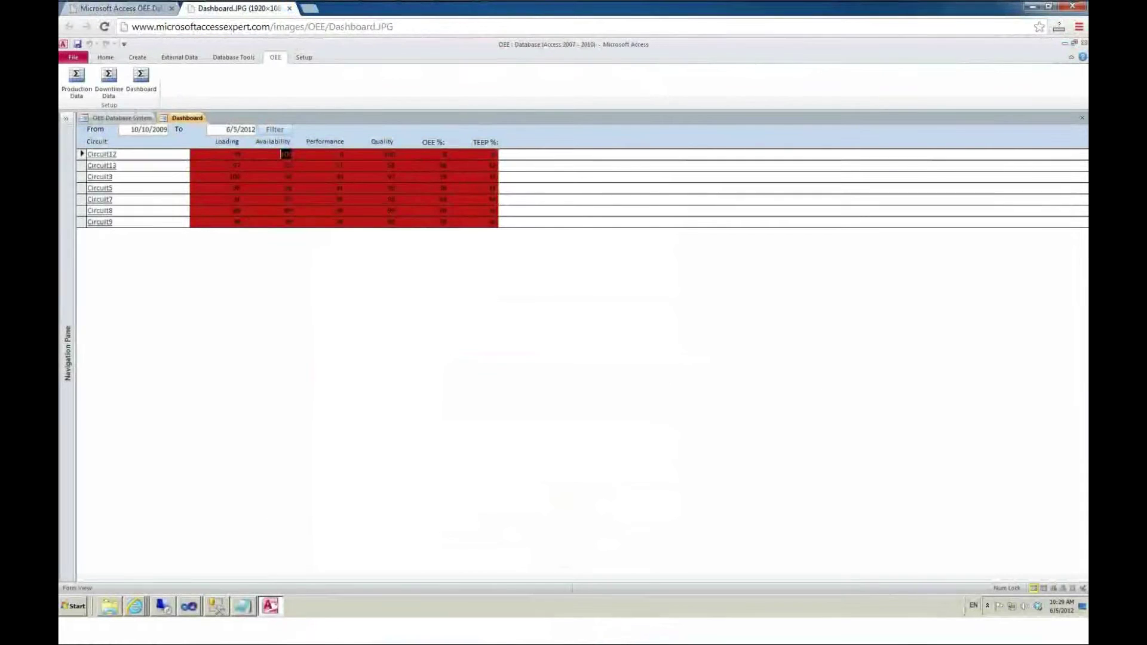
left_click(289, 8)
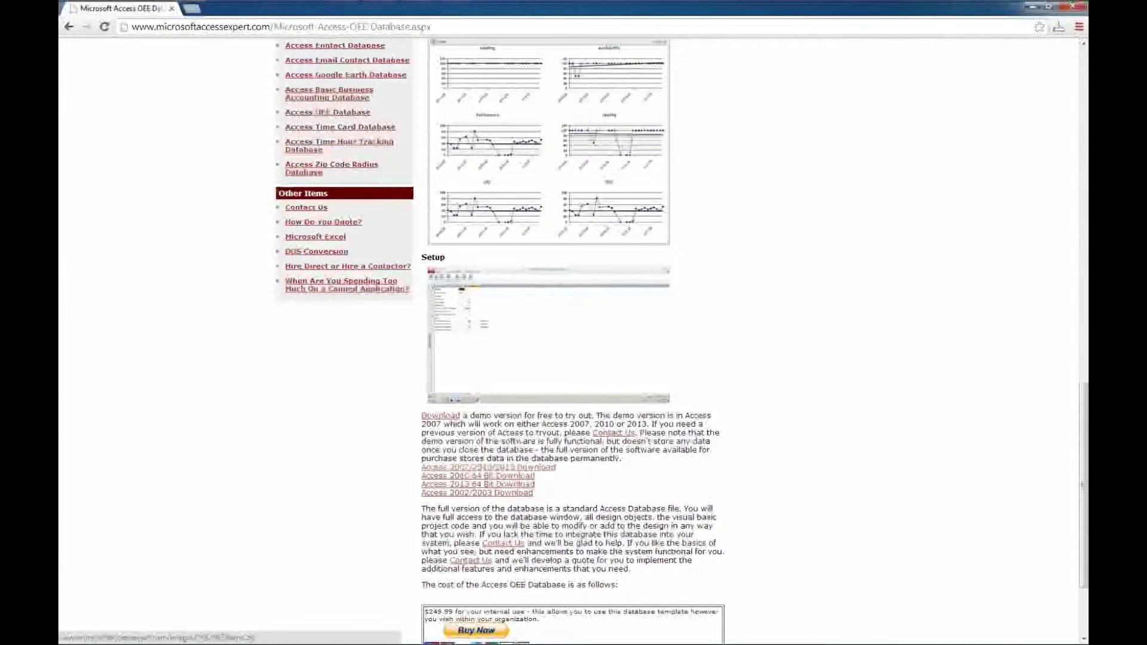
- Download the OEE demo as OEEDemo.zip to the Desktop
left_click(489, 468)
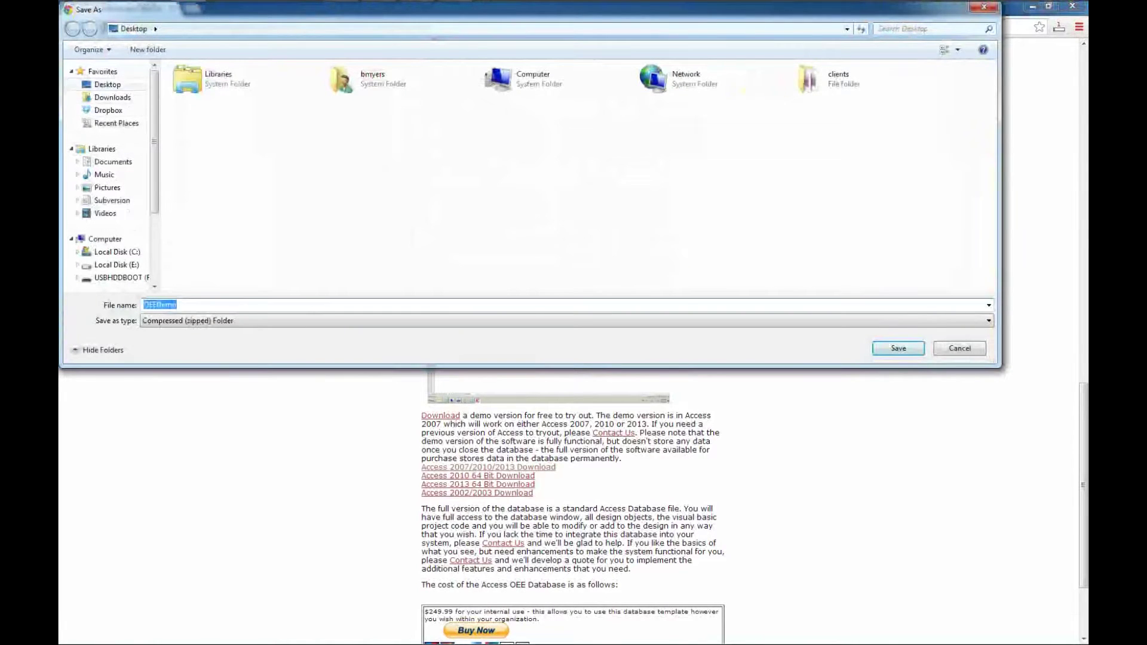
key("Return")
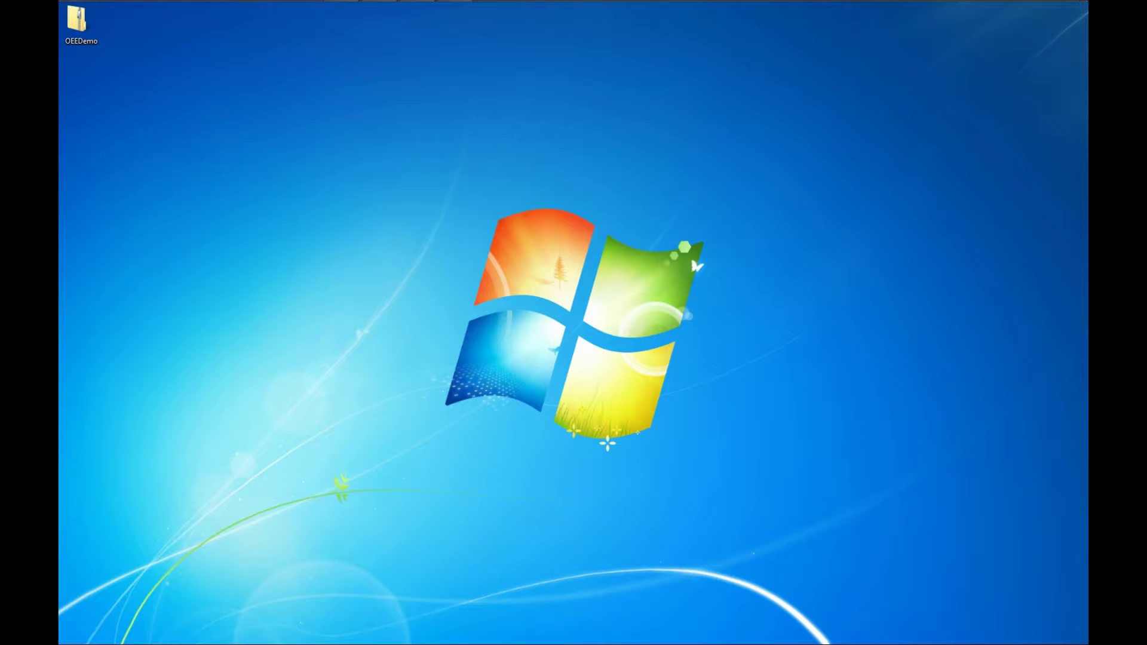
- Extract OEEDemo.zip into an OEEDemo folder and open the OEEDemo database
right_click(81, 34)
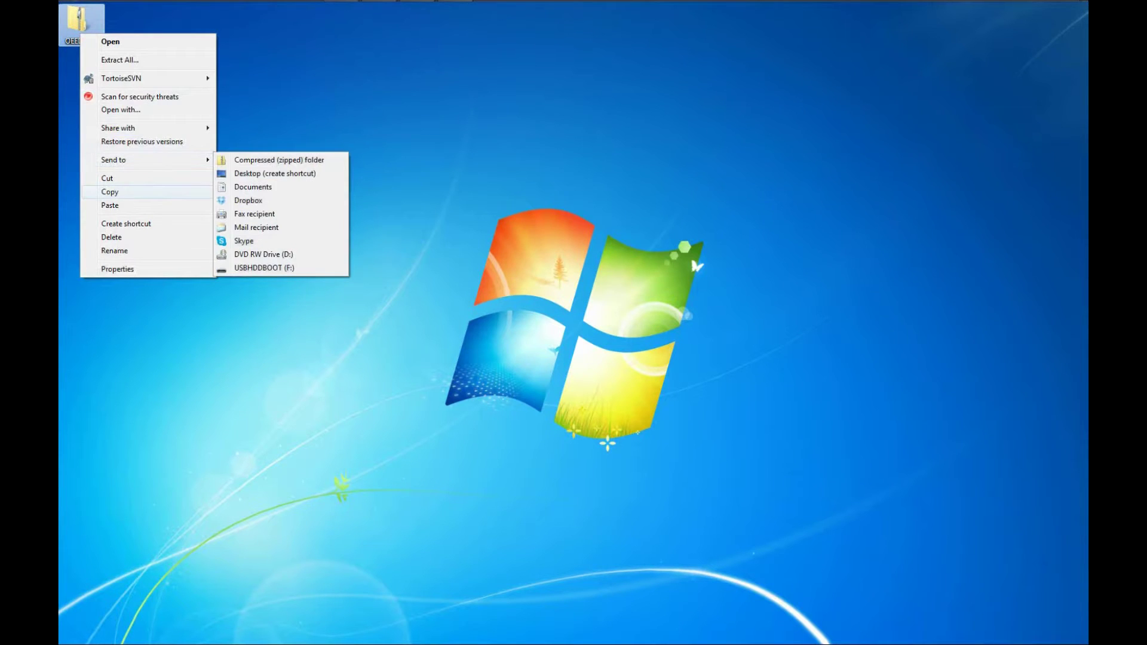
left_click(120, 60)
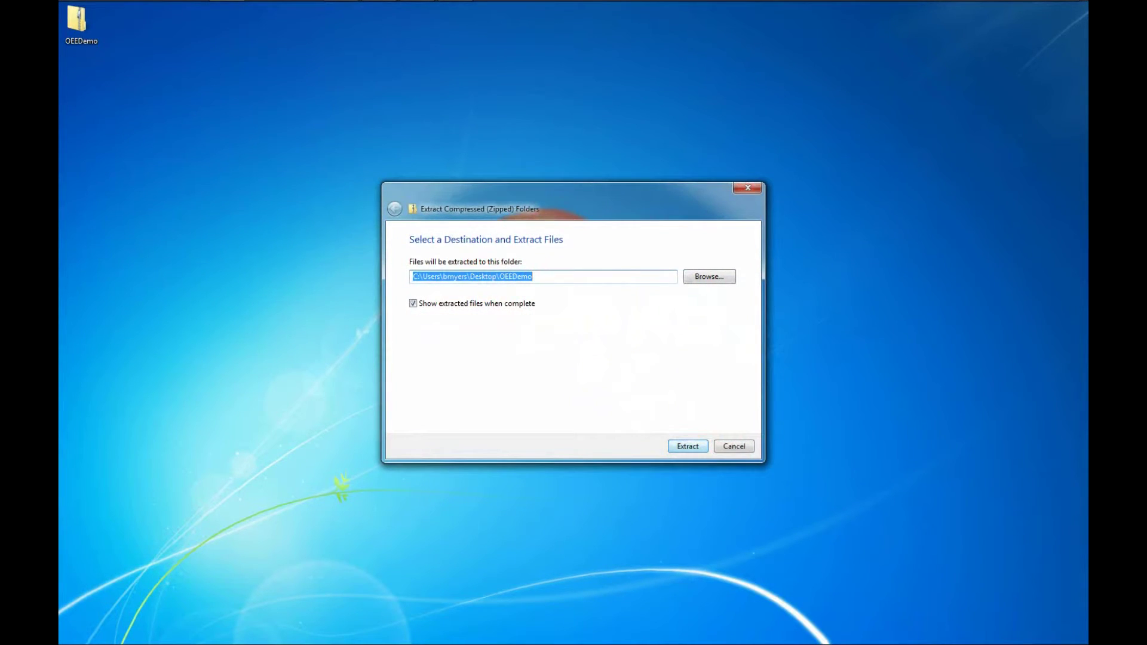
key("Return")
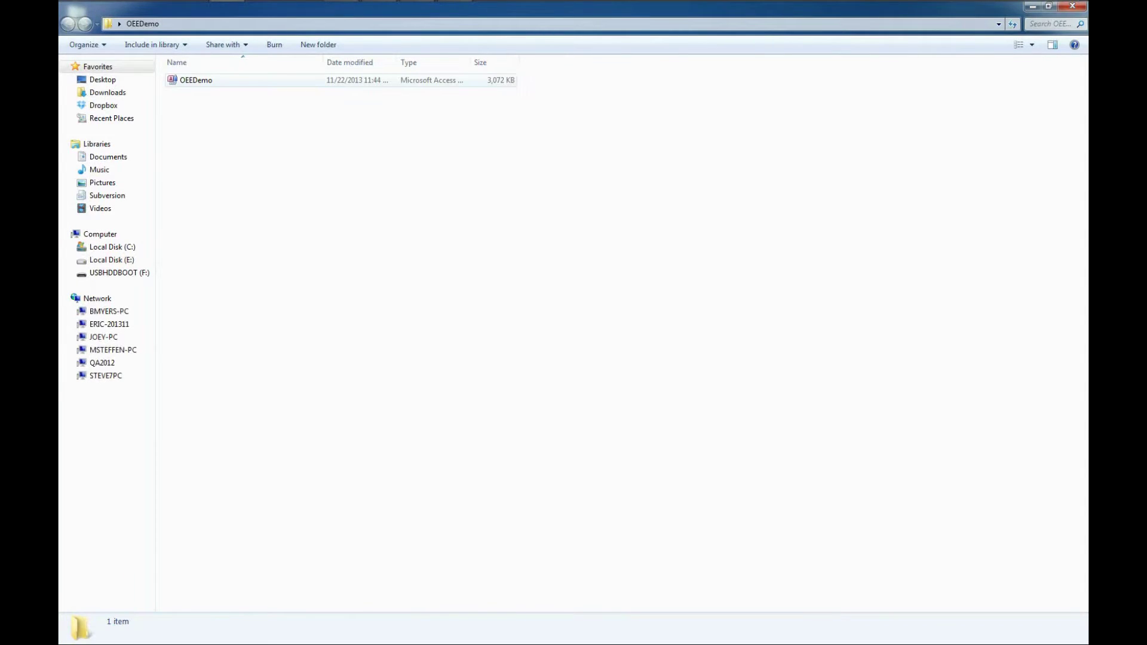
double_click(196, 80)
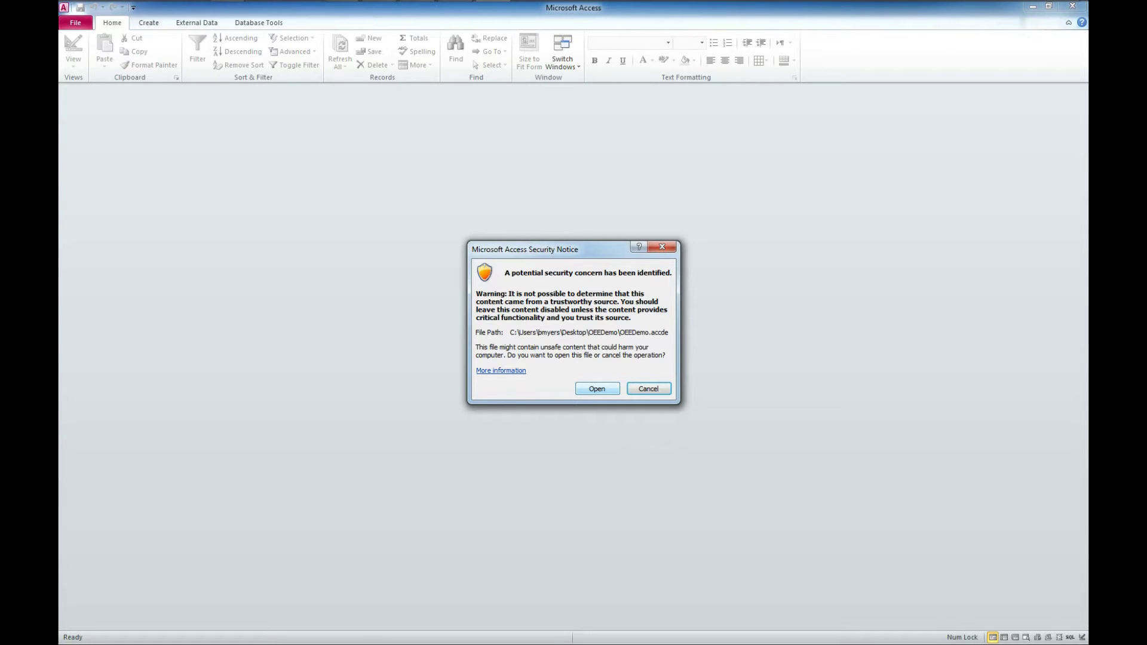
- Open OEEDemo past the Microsoft Access Security Notice
key("Return")
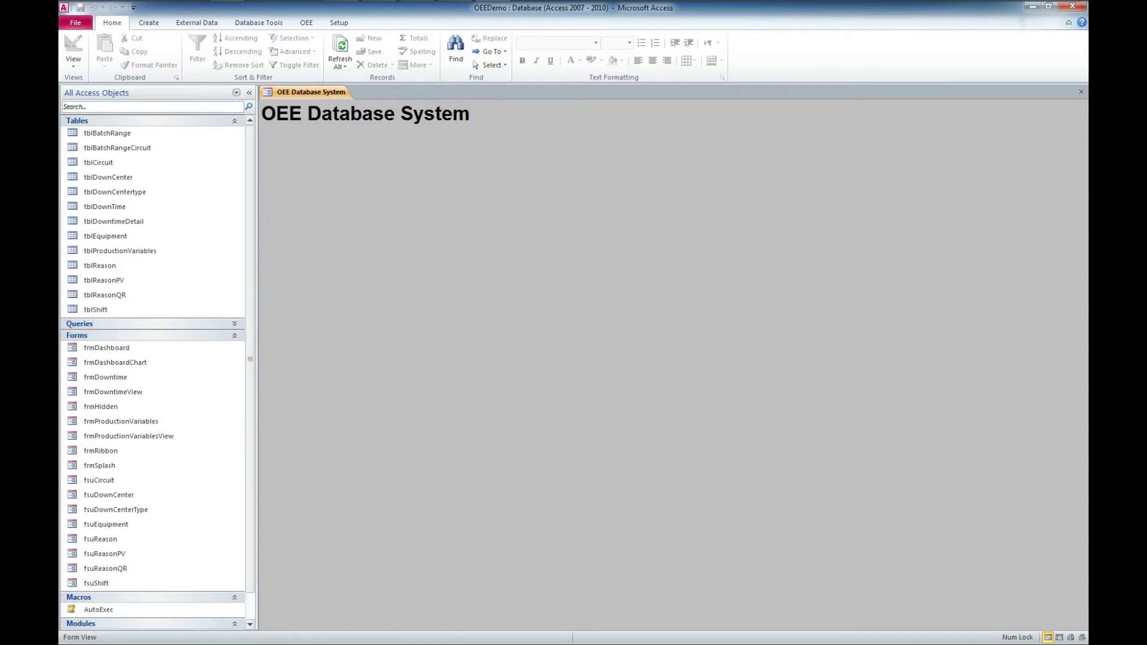
left_click(161, 349)
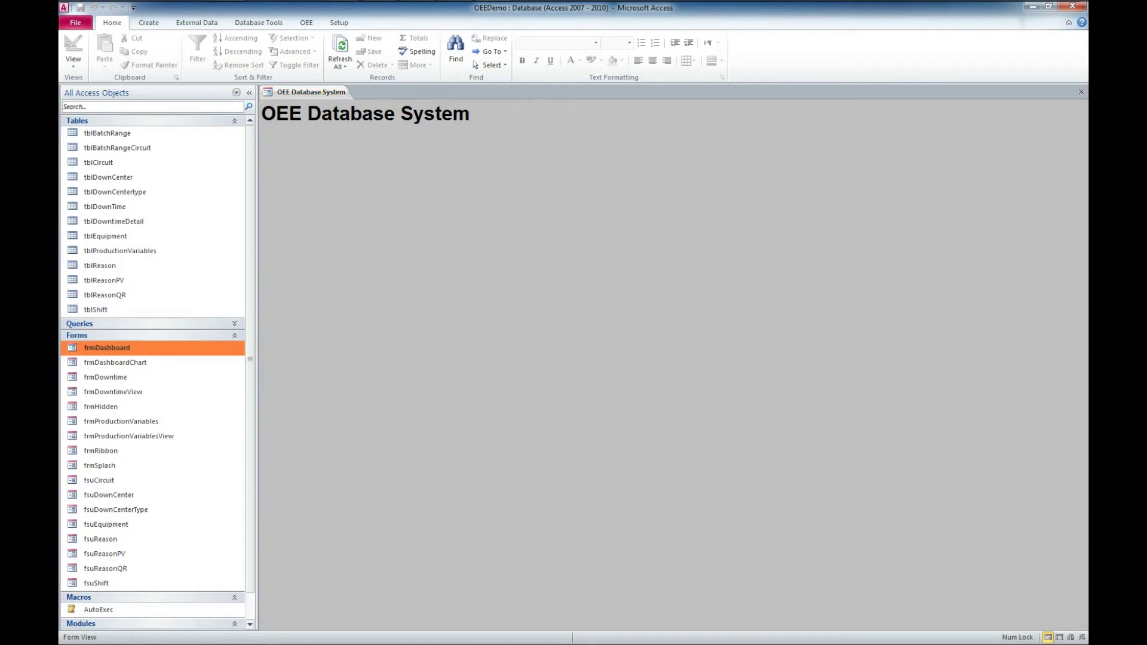
key("Return")
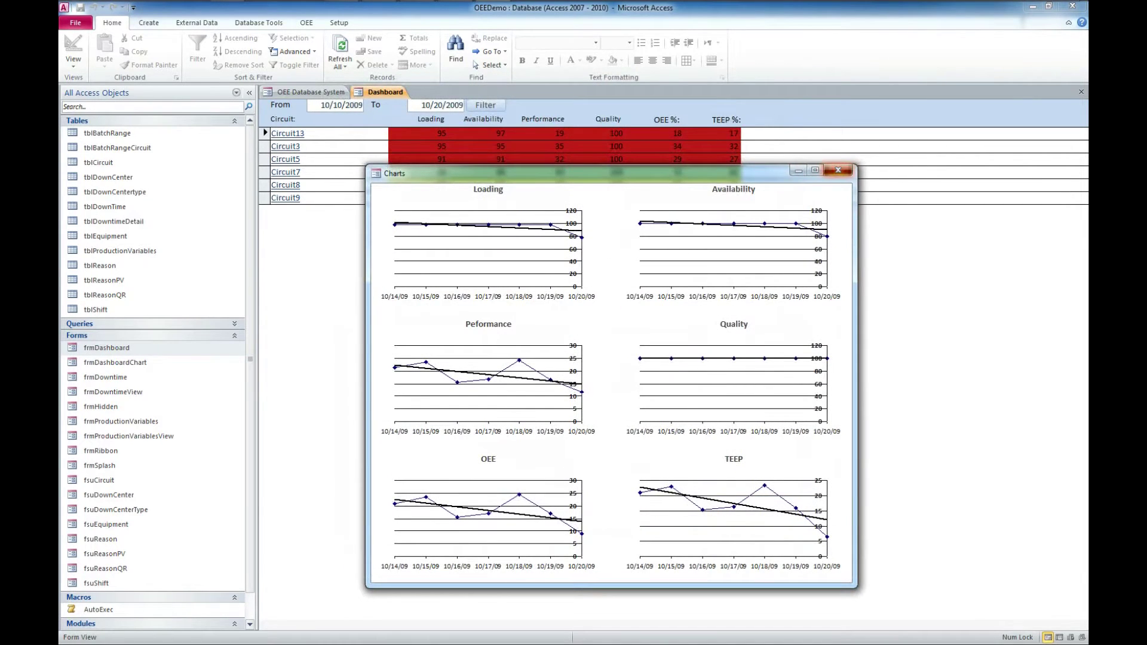
left_click(838, 170)
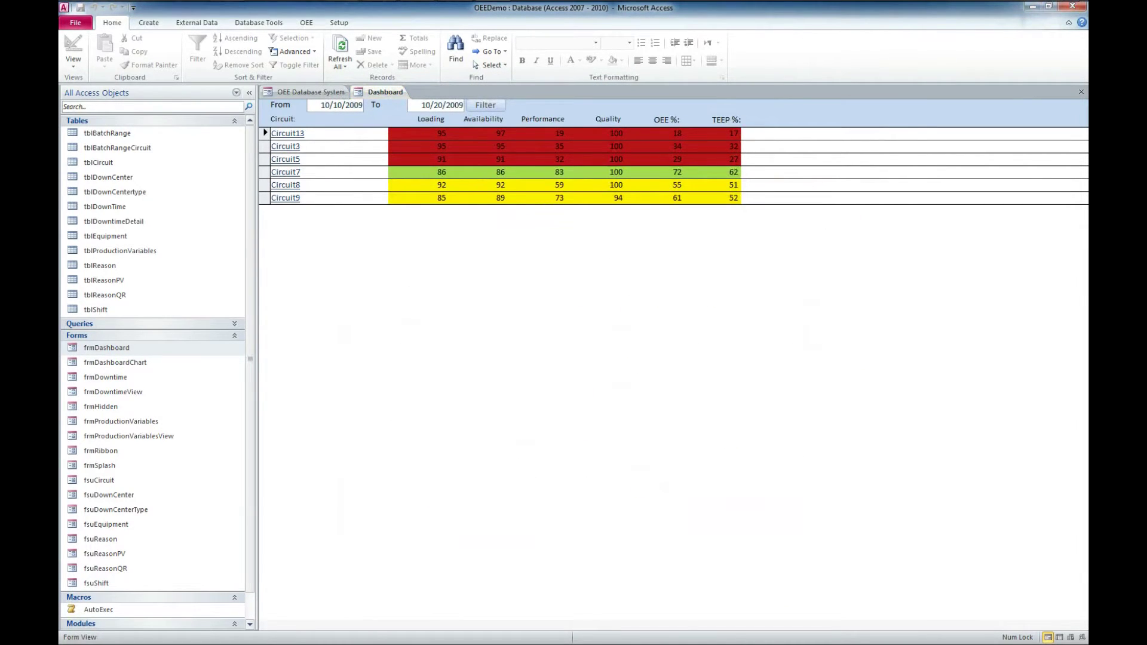
left_click(1081, 92)
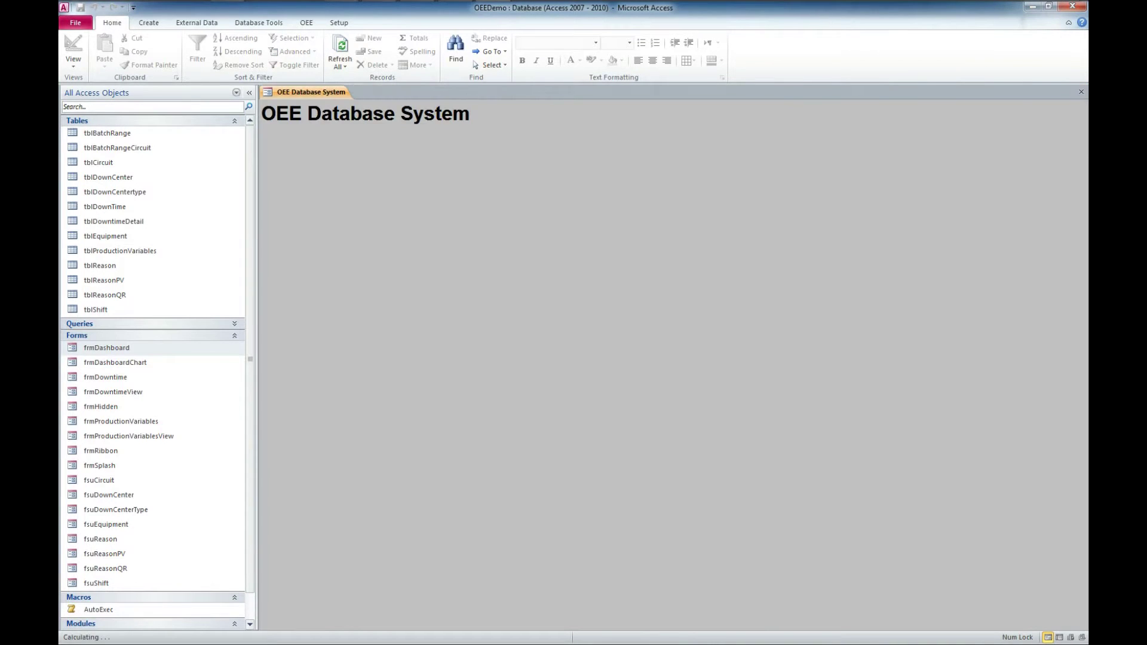
- Open frmDowntime and pop up the 10/20/2009 Circuit7 record, moved aside to reveal Notes
double_click(139, 379)
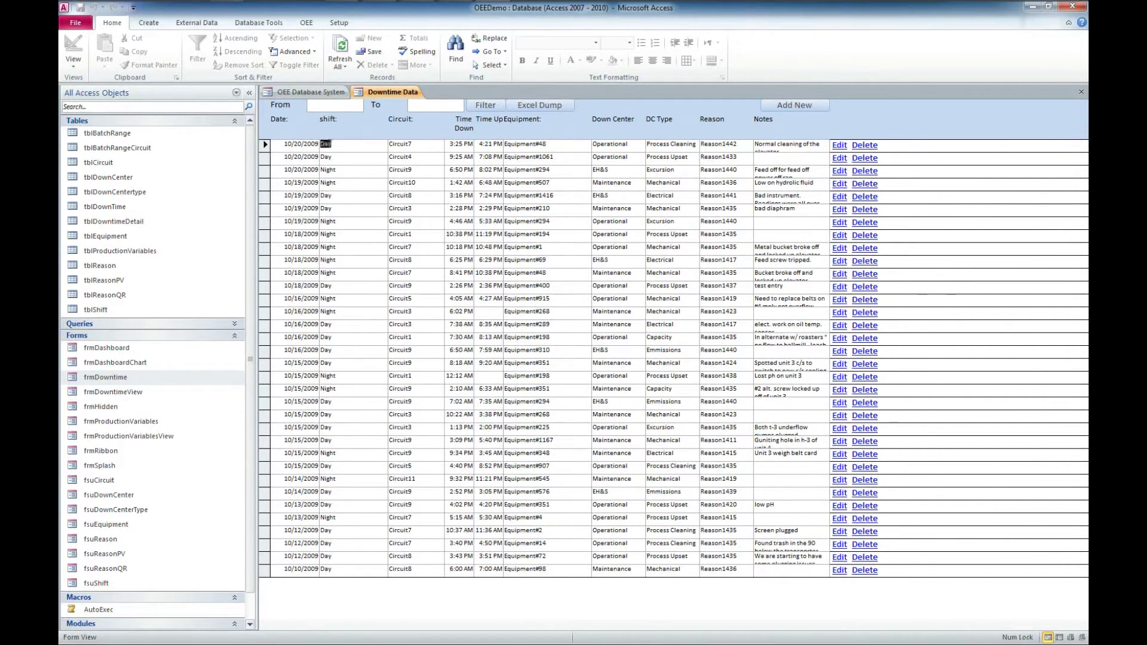
double_click(326, 144)
left_click_drag(598, 178, 472, 163)
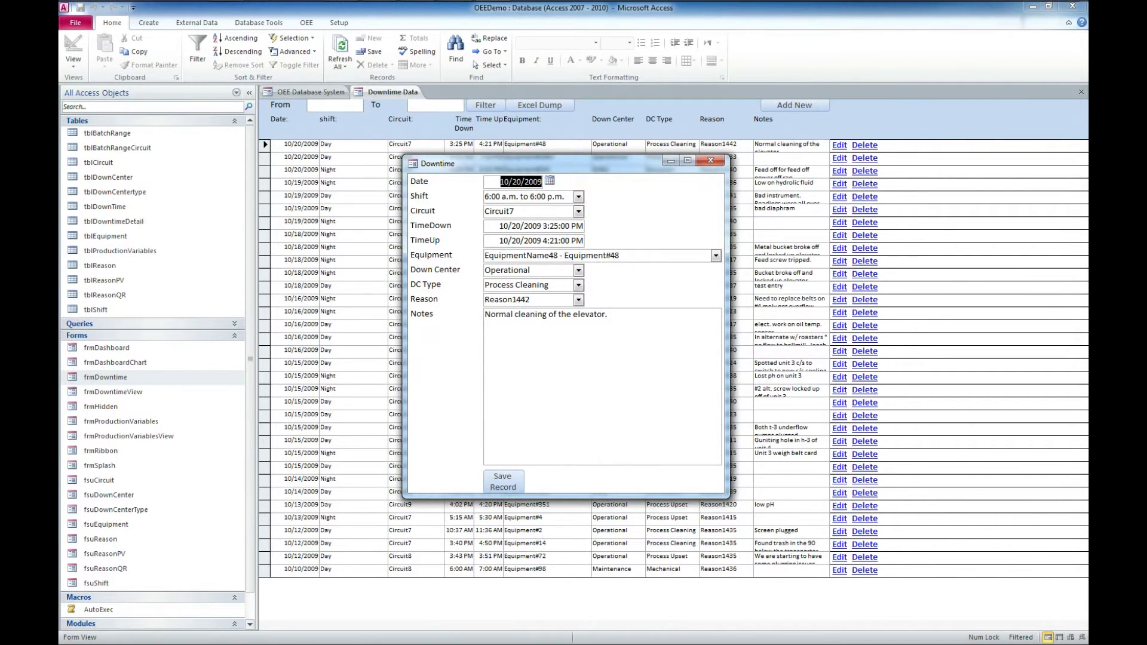
- Keep Operational down center and Process Cleaning type, close the record, and export downtime to Excel
left_click(579, 270)
left_click(508, 313)
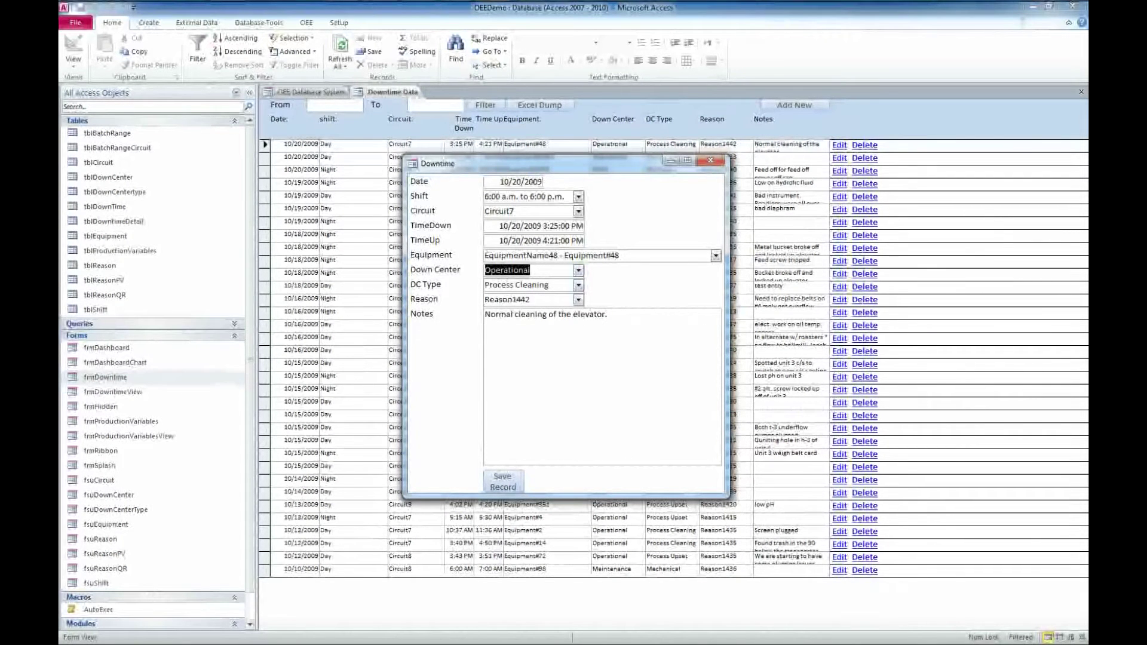
left_click(578, 285)
left_click(517, 359)
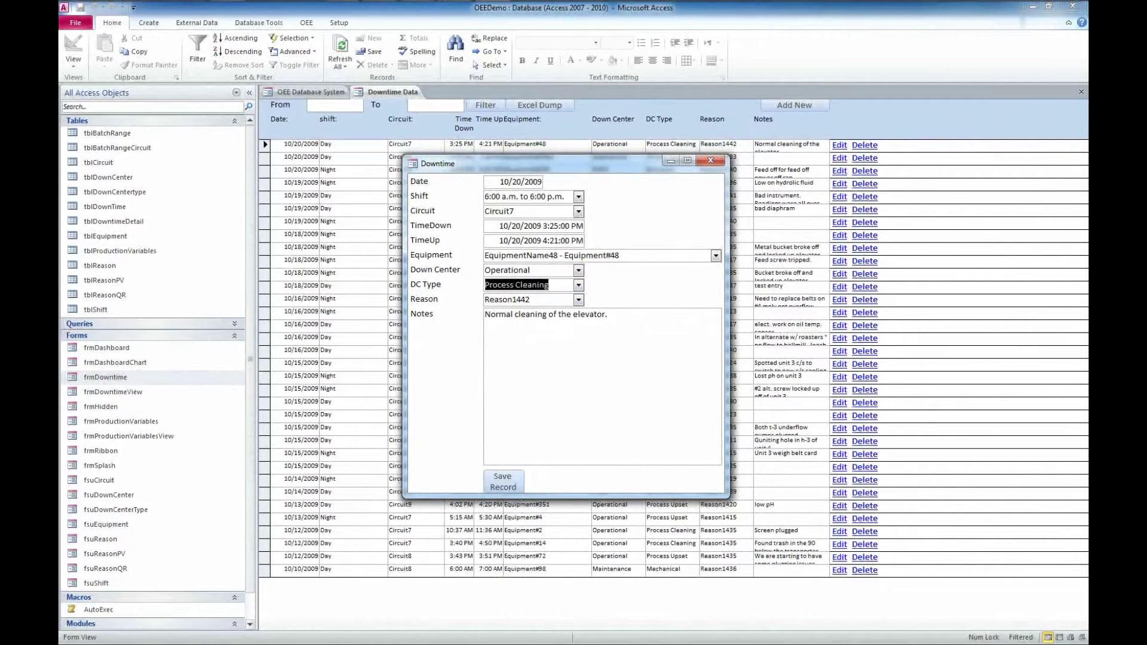
left_click(710, 161)
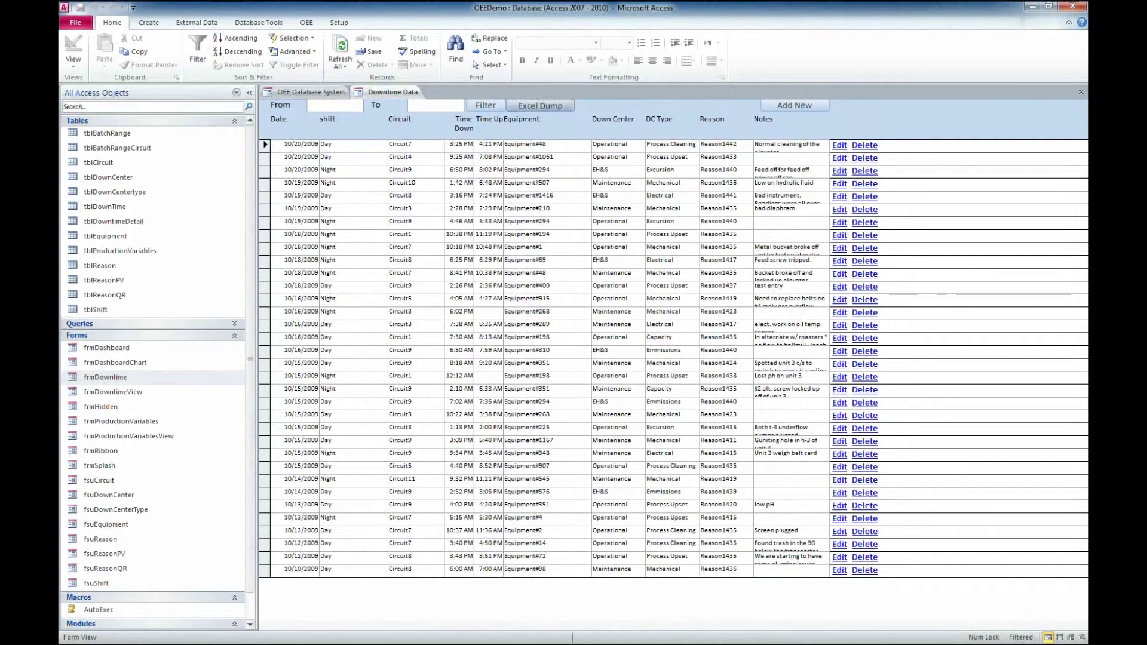
left_click(540, 104)
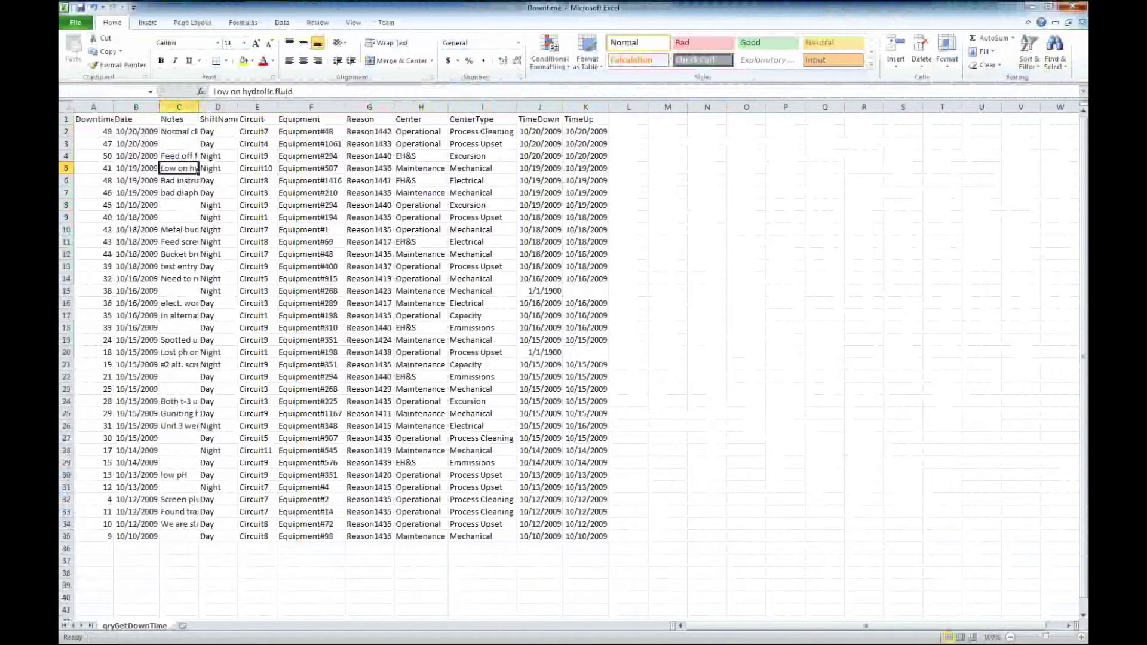
- Close the qryGetDownTime Excel workbook without saving and return to Access
key("n")
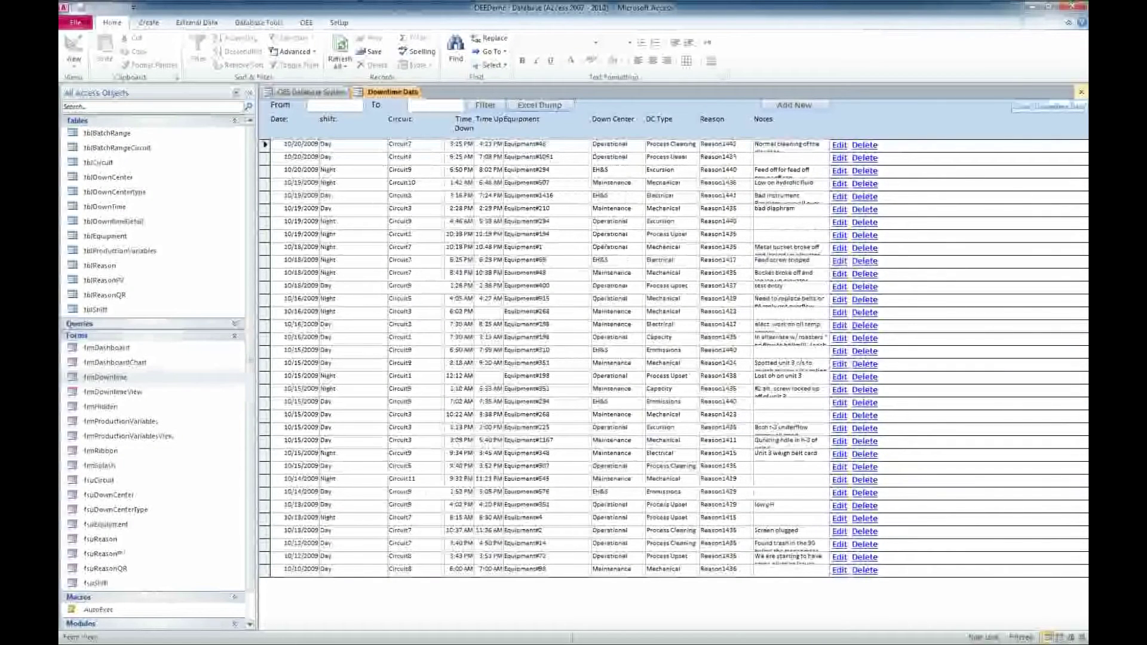
- Close Downtime Data, open frmProductionVariables, and open the 12/10/2010 Circuit7 day-shift record
left_click(1082, 91)
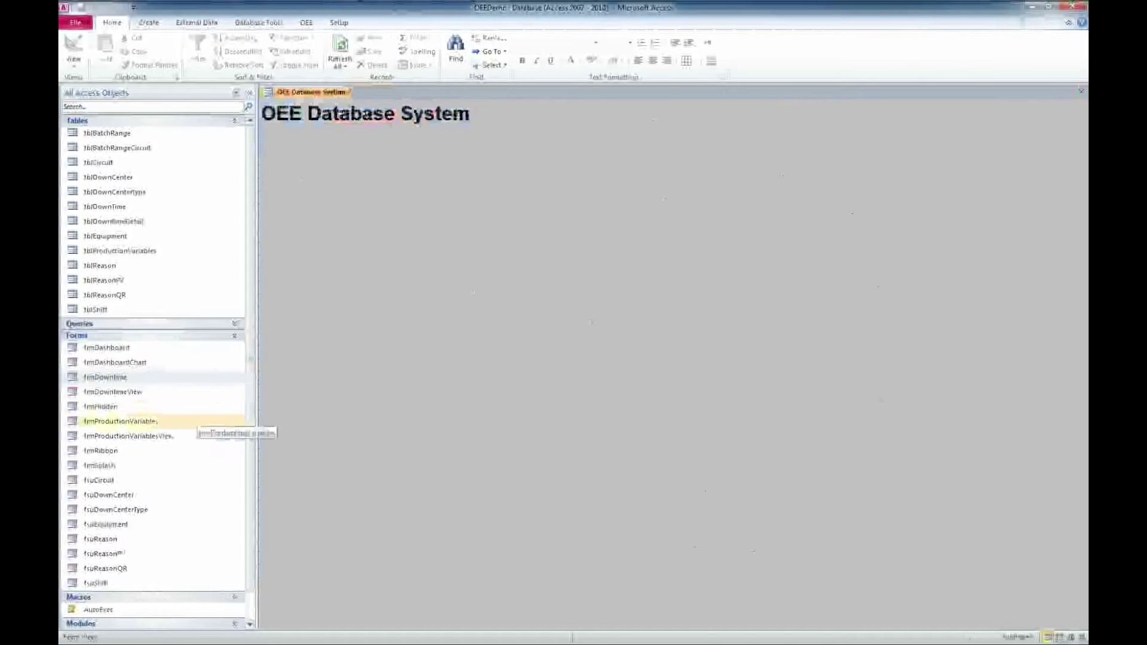
double_click(149, 422)
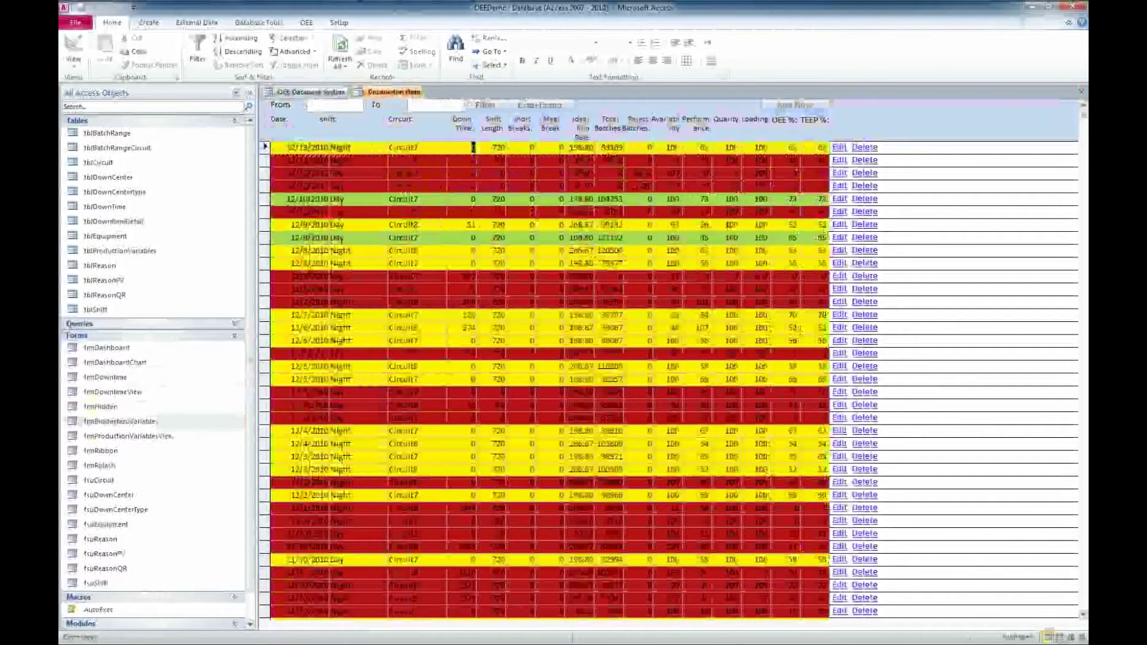
scroll(550, 382, "down", 1)
scroll(550, 383, "up", 1)
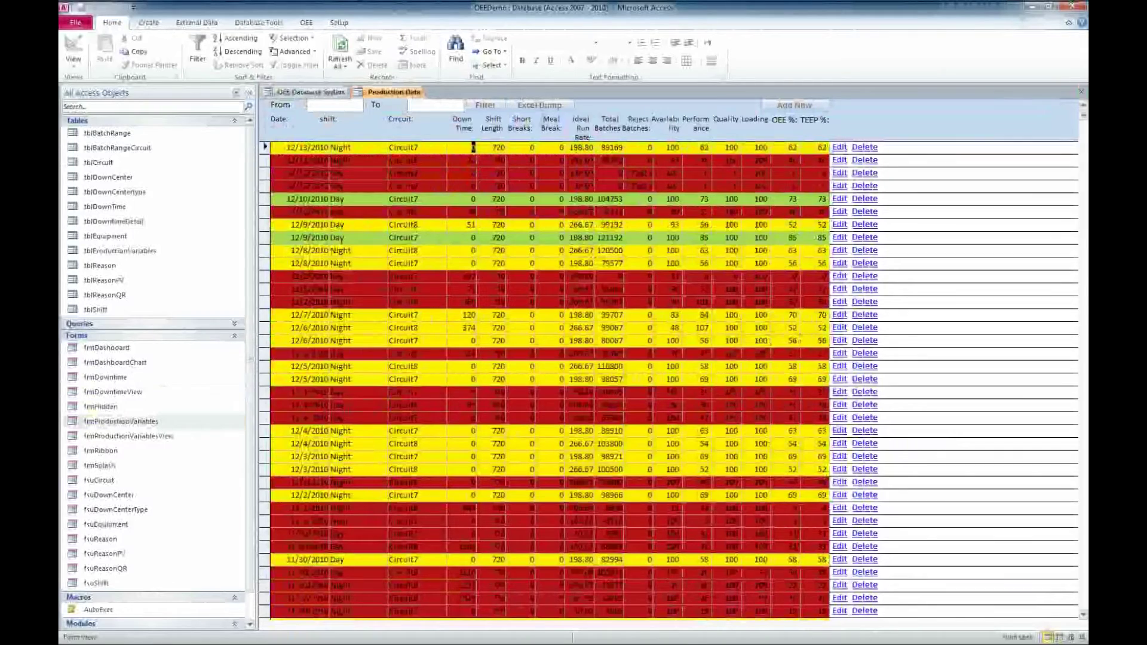
left_click(471, 105)
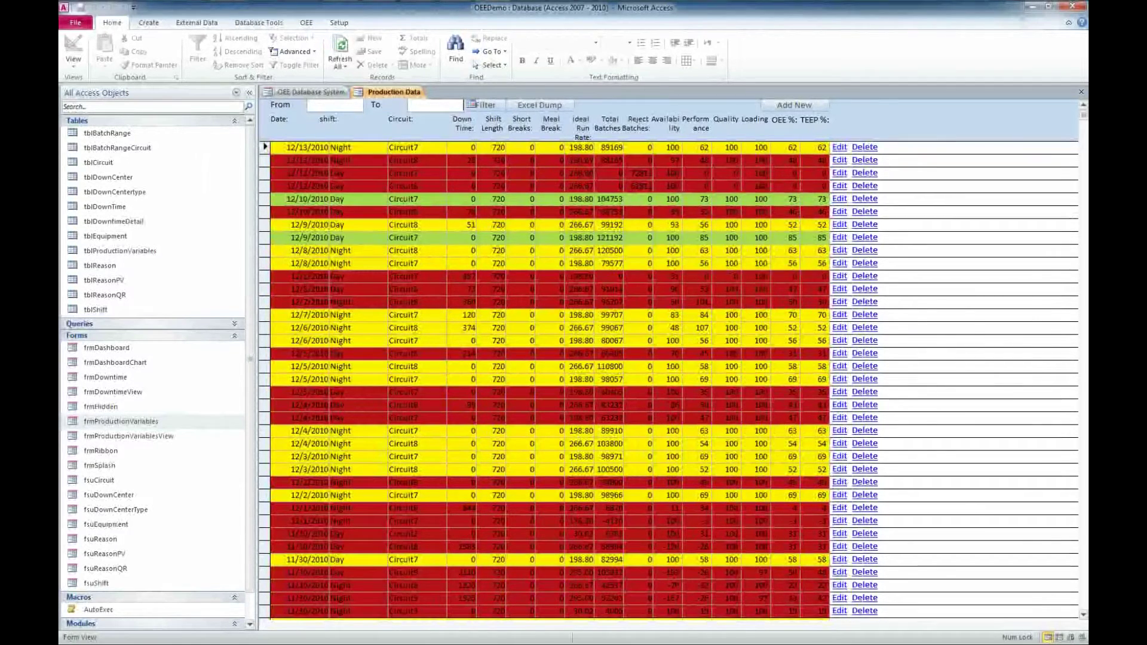
left_click(840, 198)
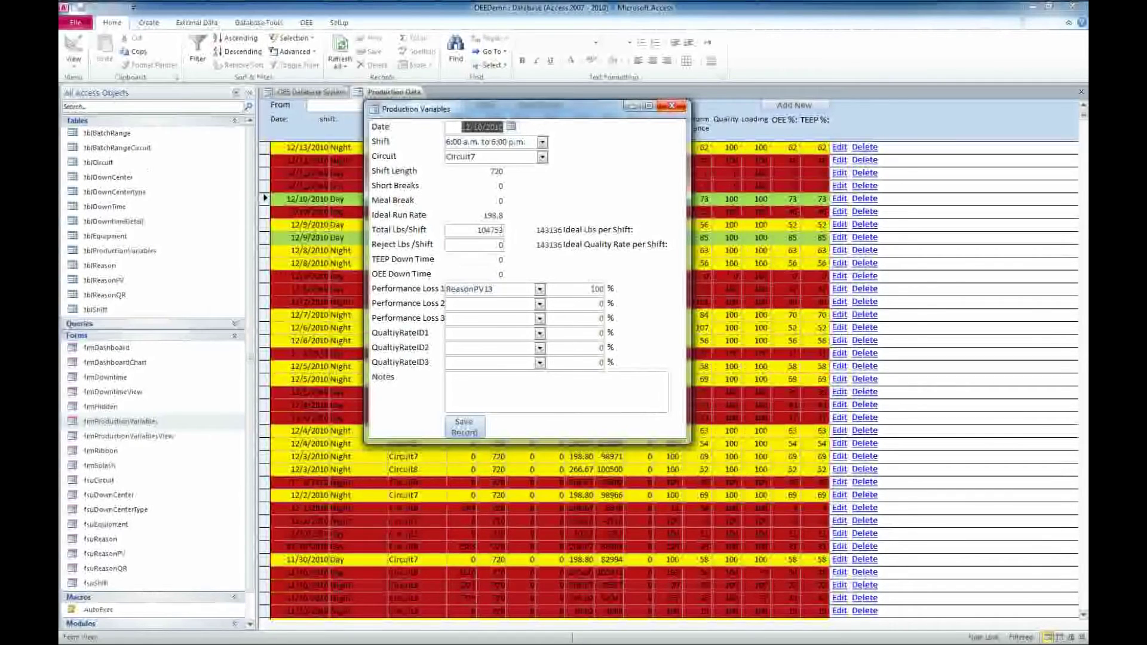
left_click(672, 106)
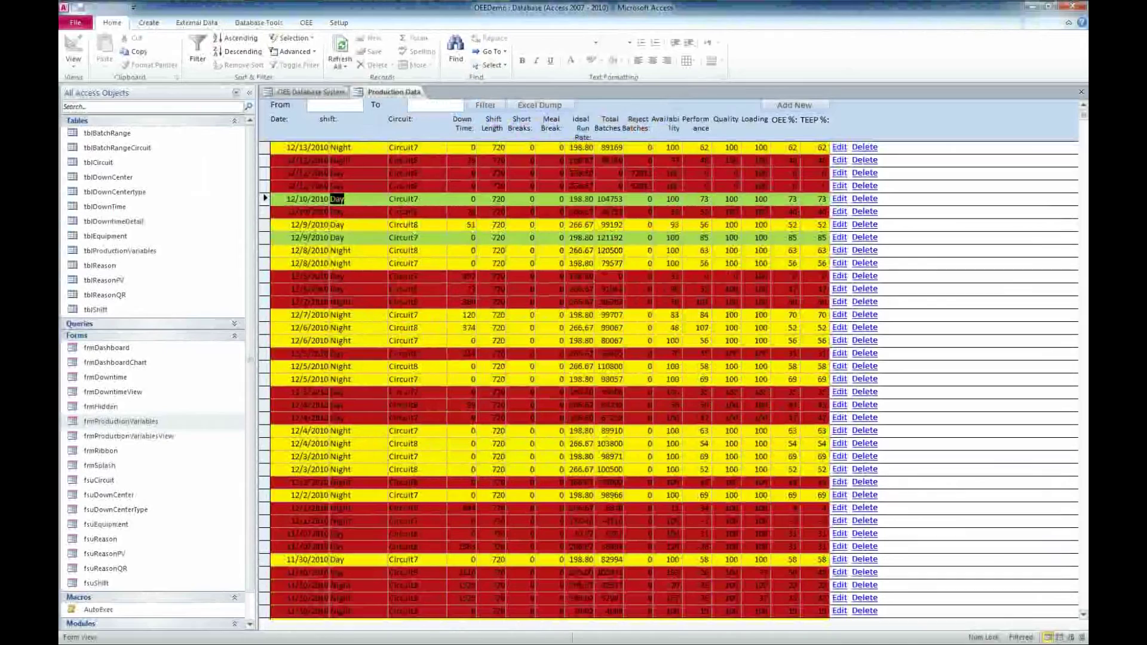
left_click(1082, 91)
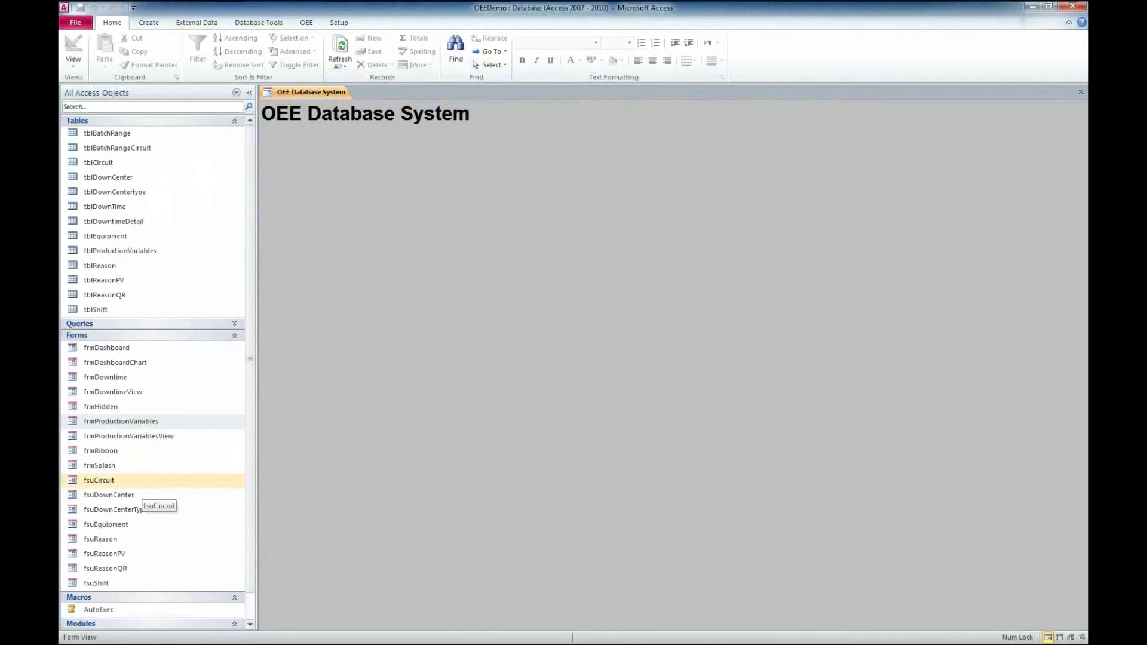
- Open and close the fsuCircuit, fsuDownCenter and fsuDownCenterType setup forms in turn
double_click(101, 480)
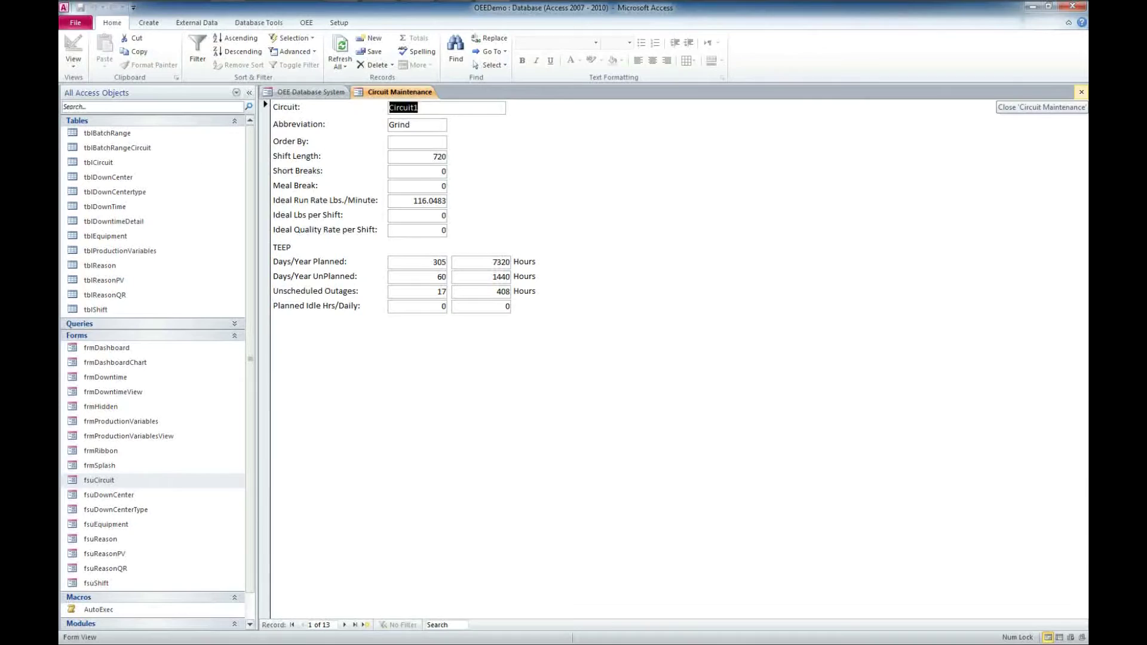
left_click(1081, 92)
double_click(109, 495)
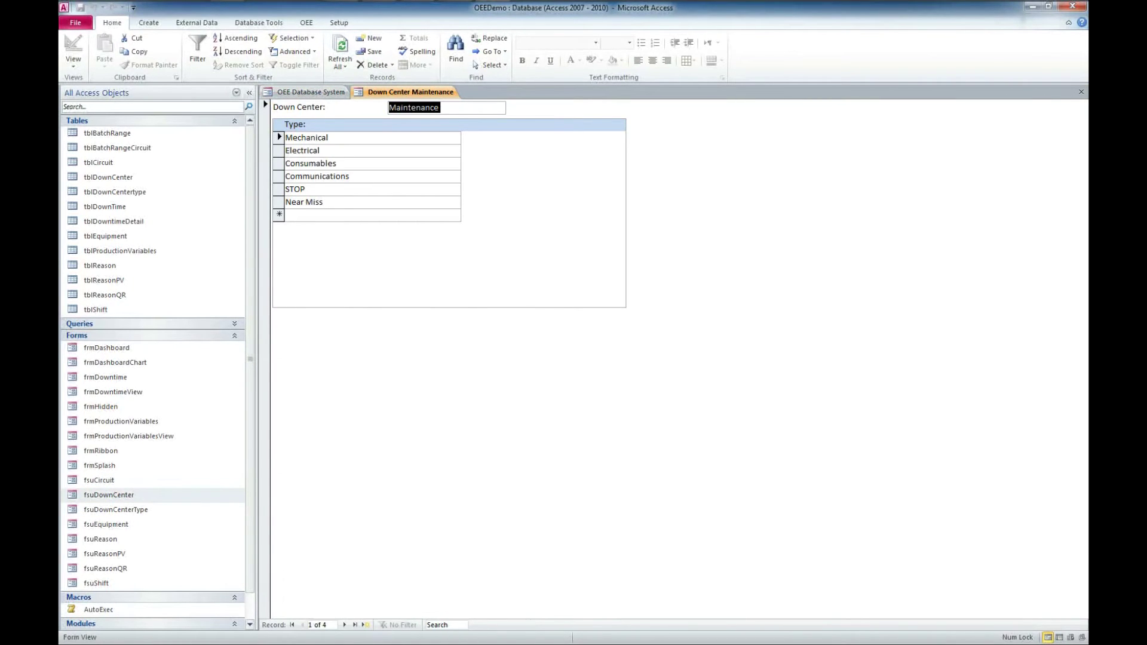
left_click(1081, 92)
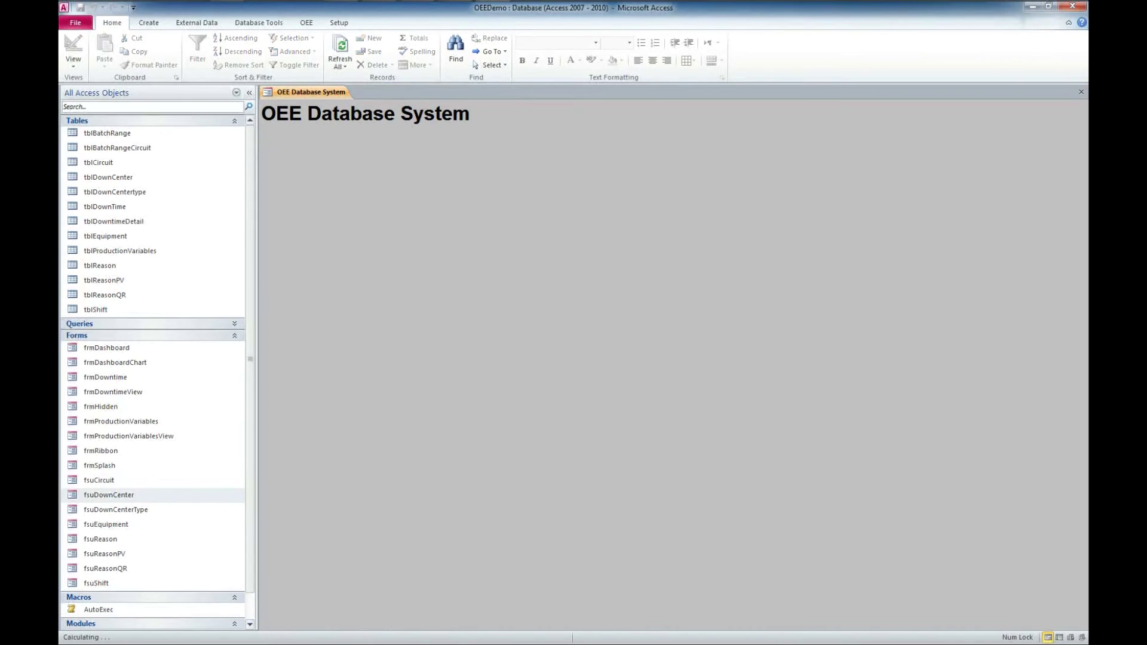
double_click(115, 510)
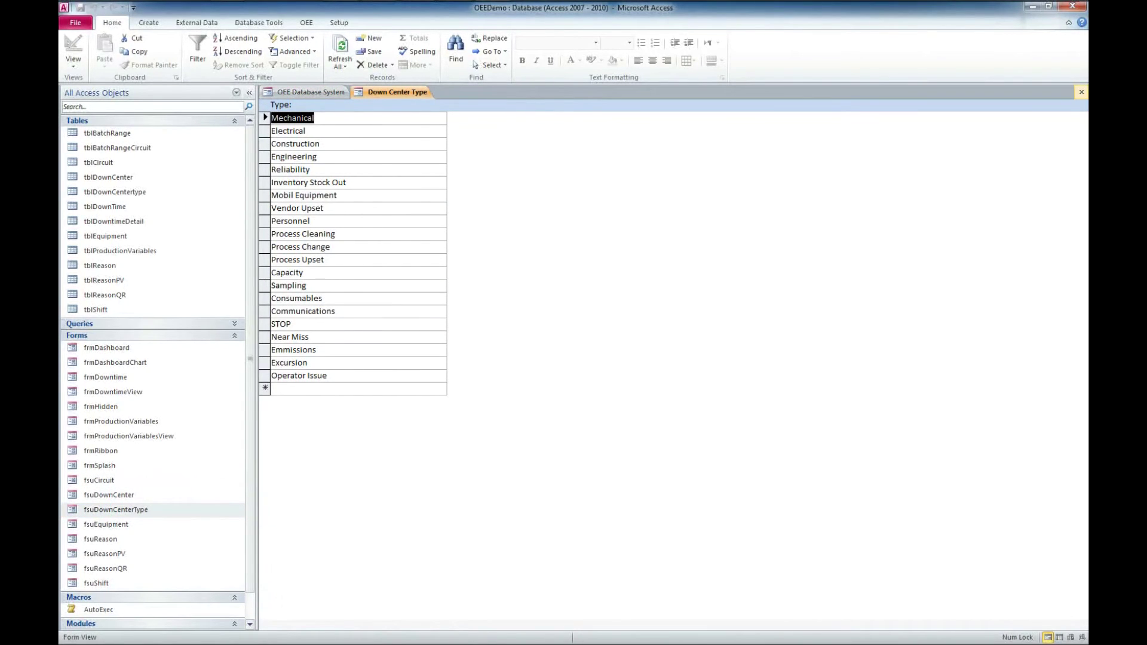
left_click(1081, 92)
- Review and close the fsuEquipment and fsuReason lists, then open the Performance Loss Reason list
double_click(106, 524)
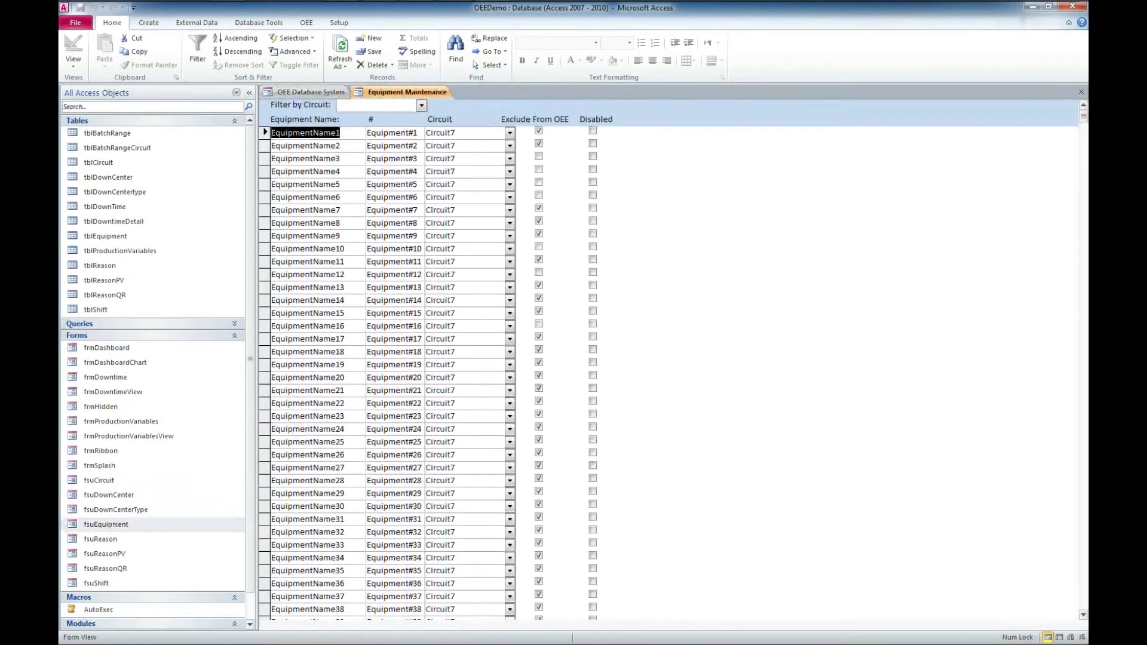
key("ctrl+F4")
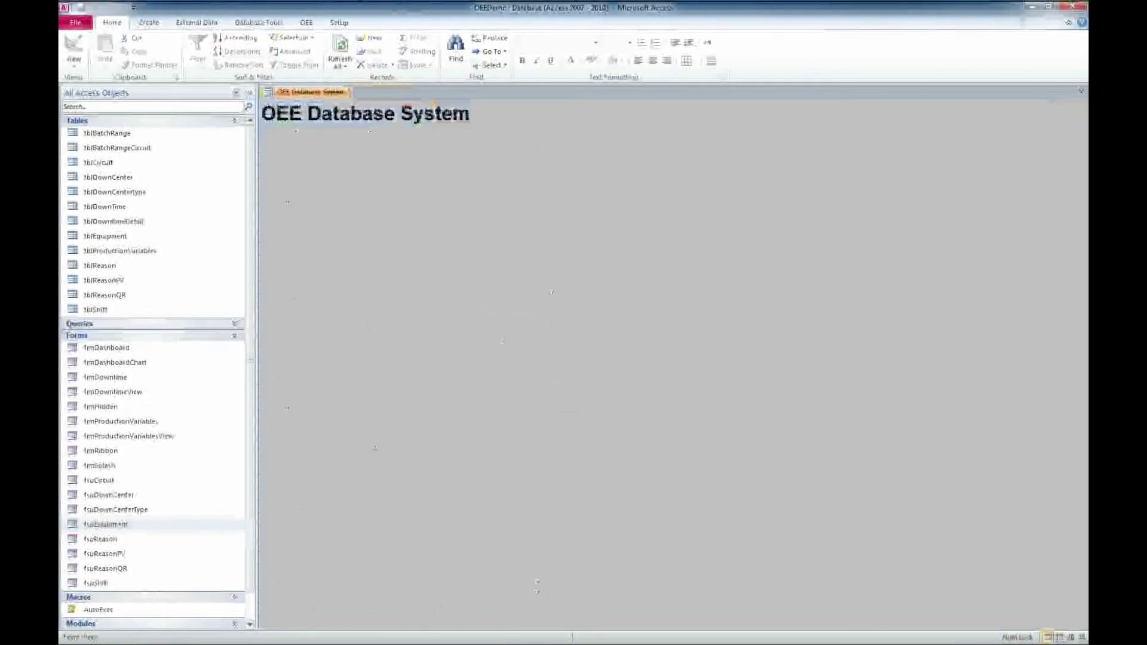
double_click(101, 539)
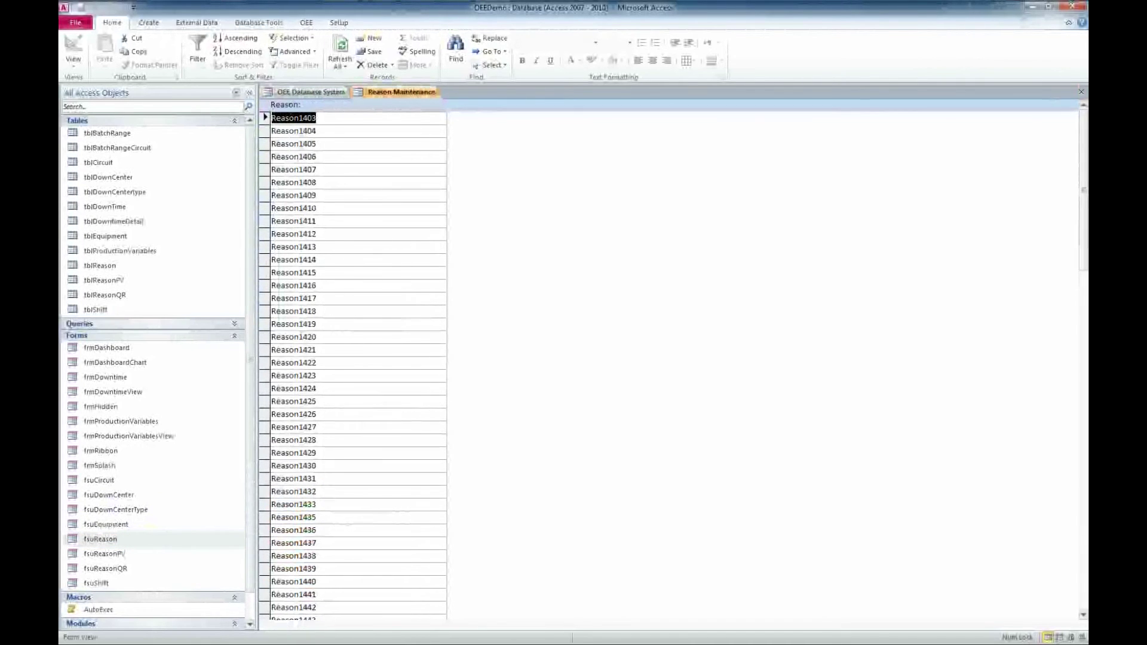
left_click(1081, 92)
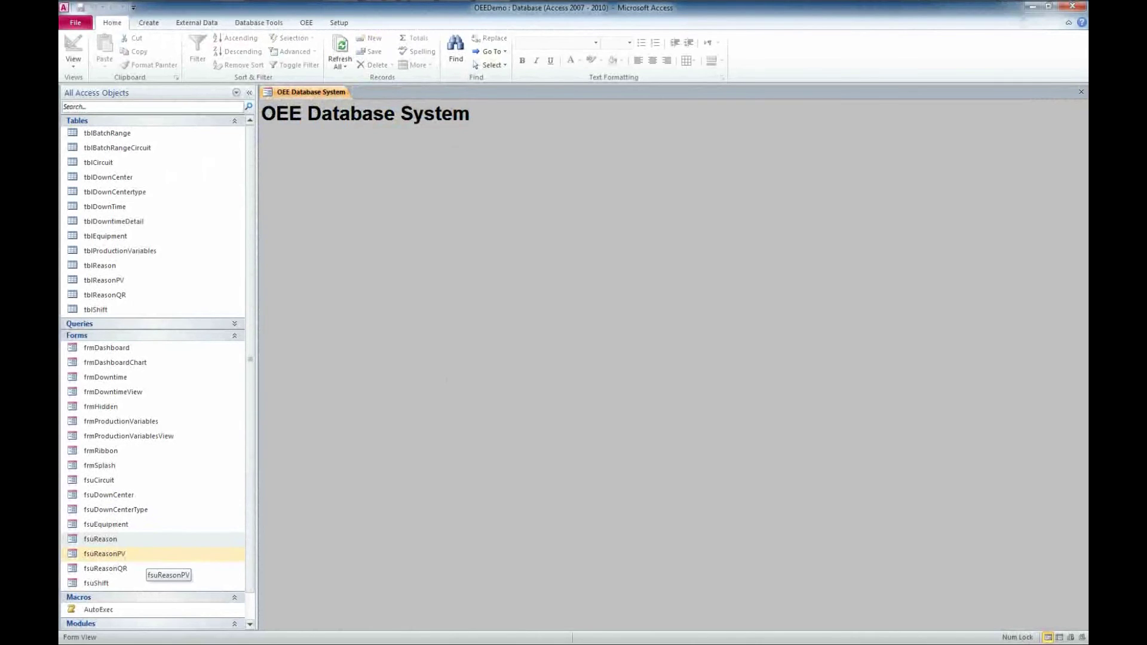
double_click(124, 554)
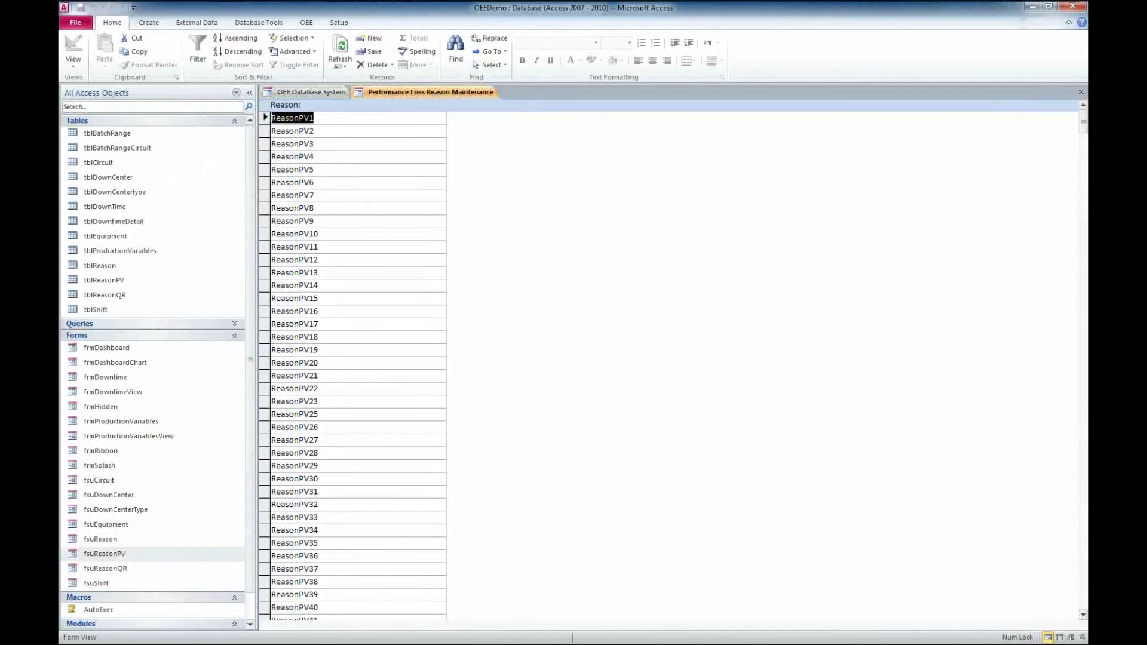
left_click(1081, 92)
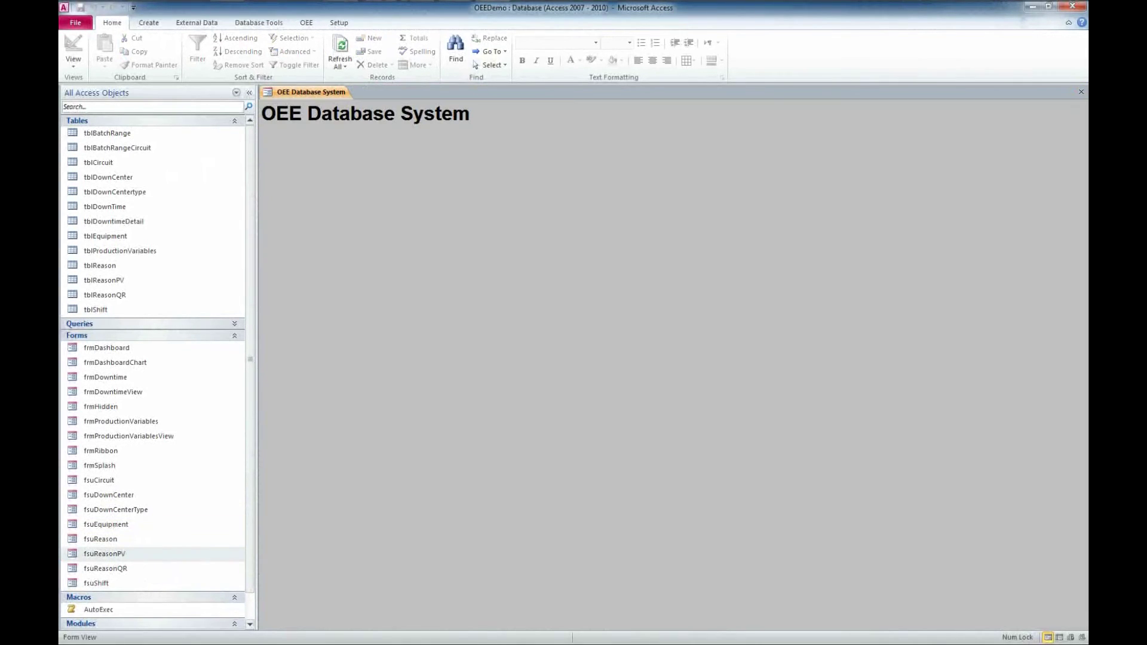
double_click(96, 583)
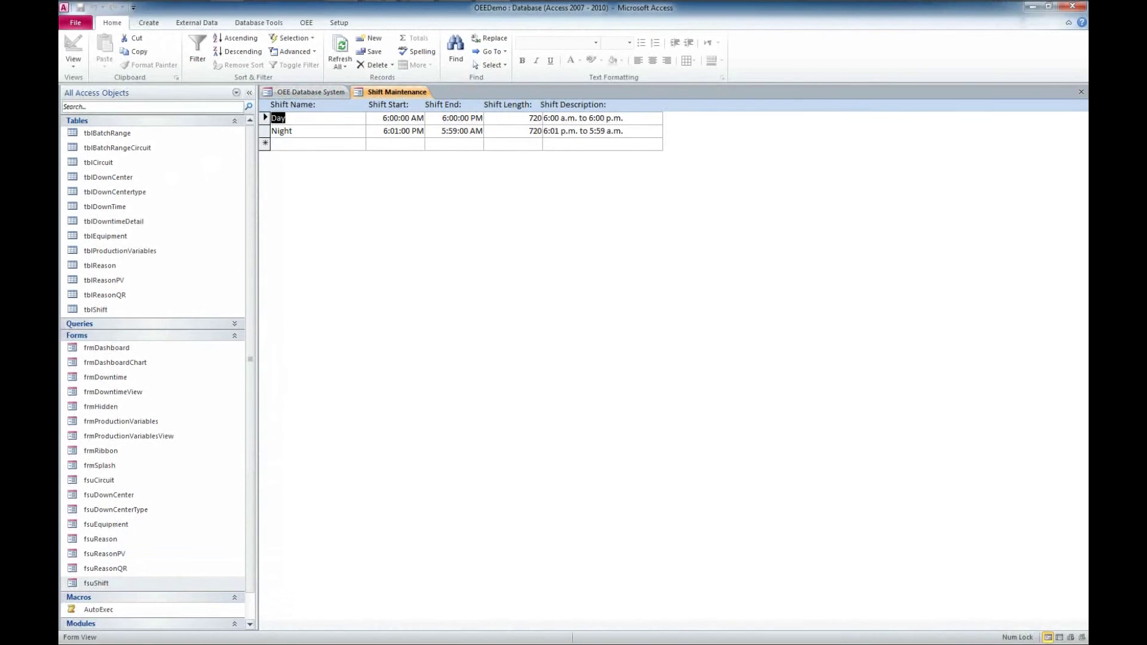
left_click(1081, 92)
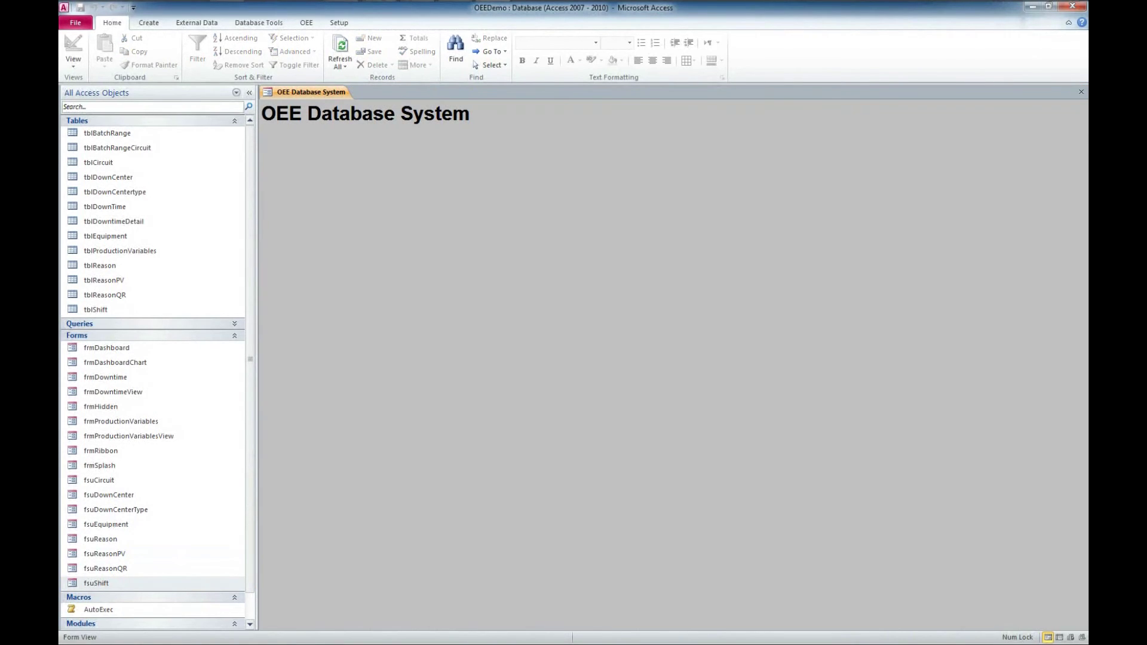